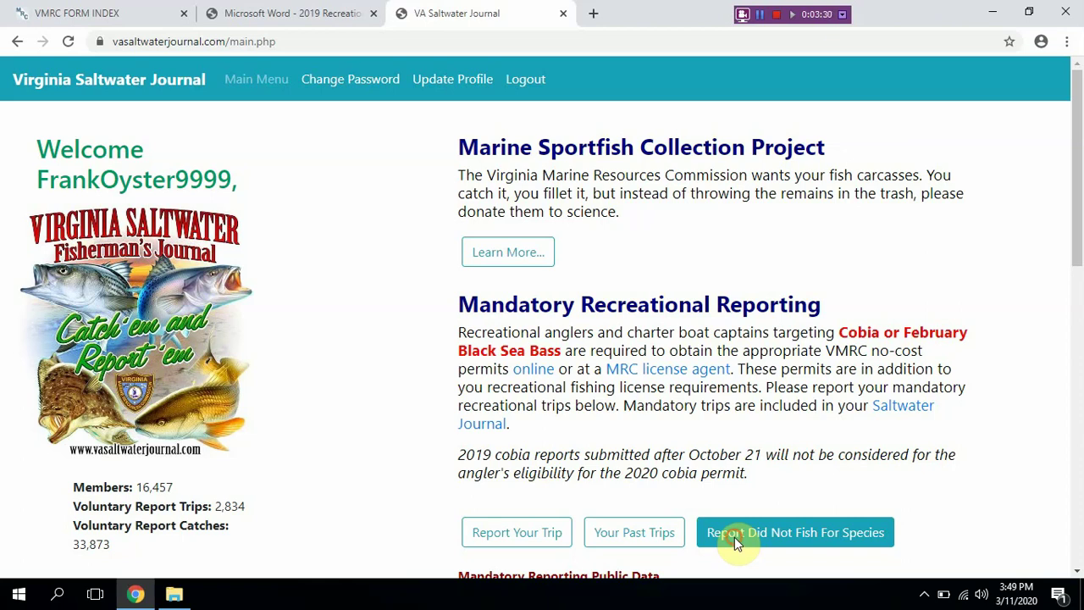
Submit a did-not-fish report for the permitted species COBIA, entering the angler's VMRC ID
click(734, 537)
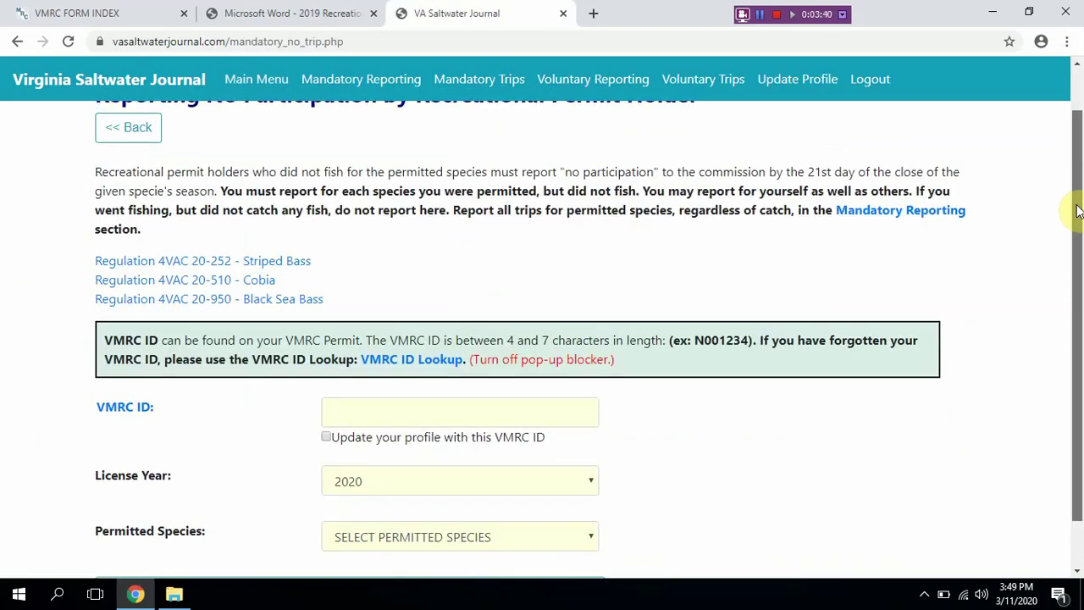
drag(1077, 212, 1076, 229)
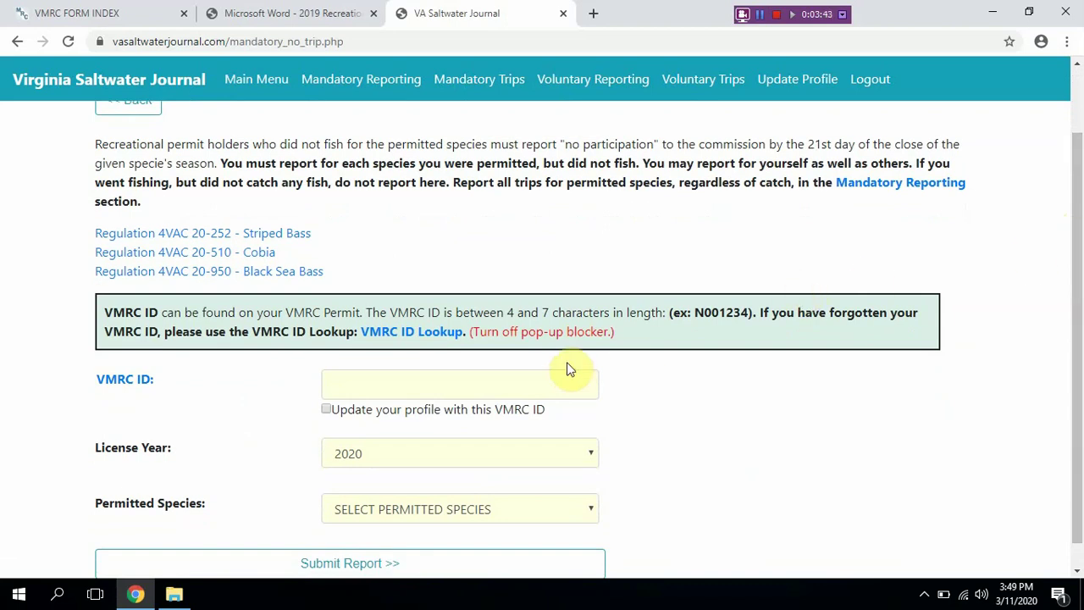
click(493, 383)
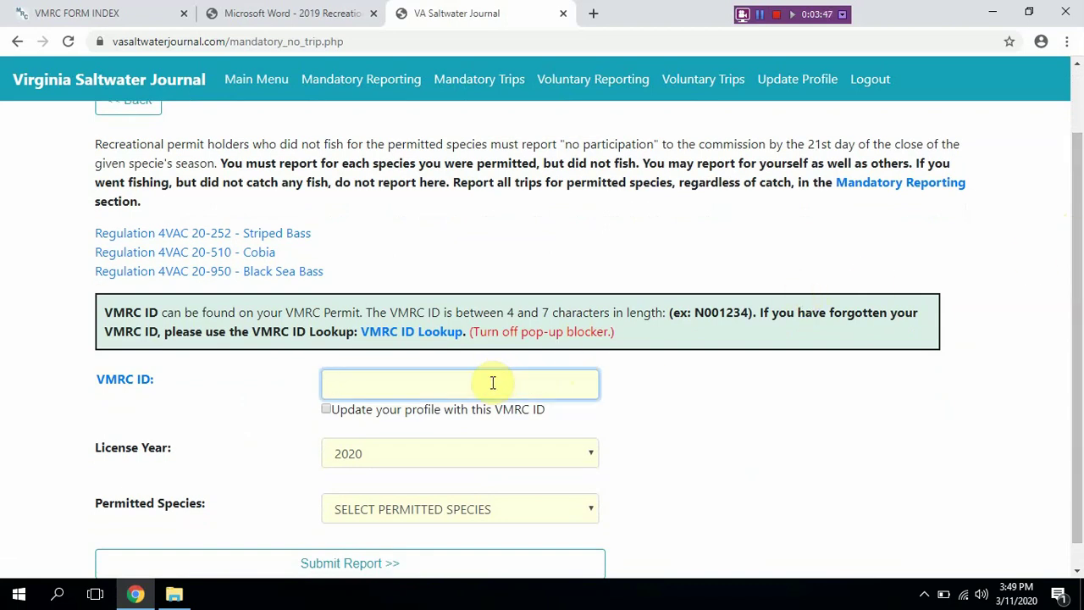
text(9999)
click(411, 510)
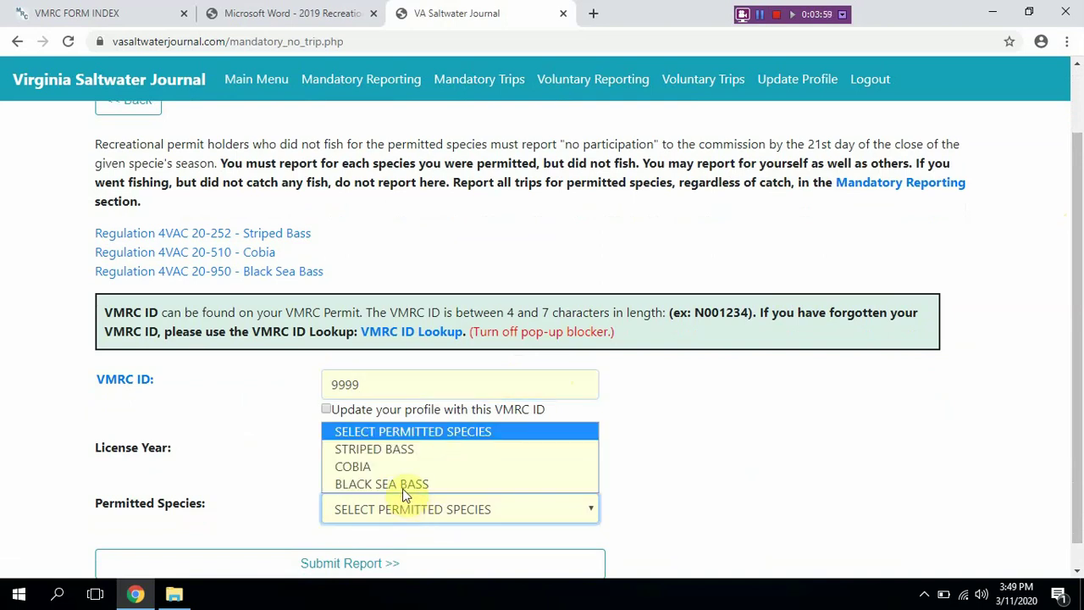
click(400, 470)
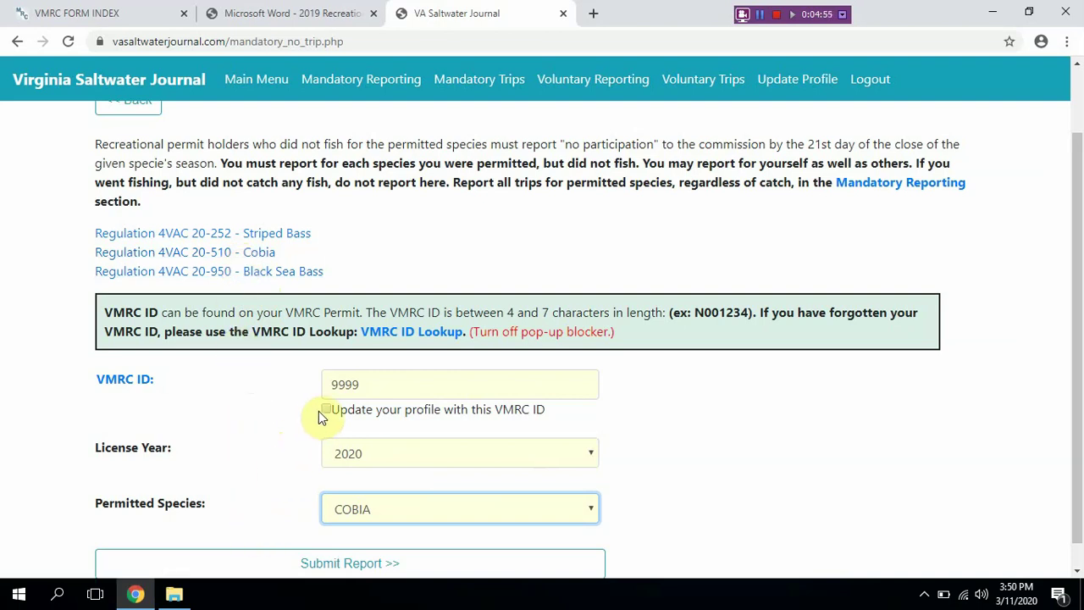
click(292, 562)
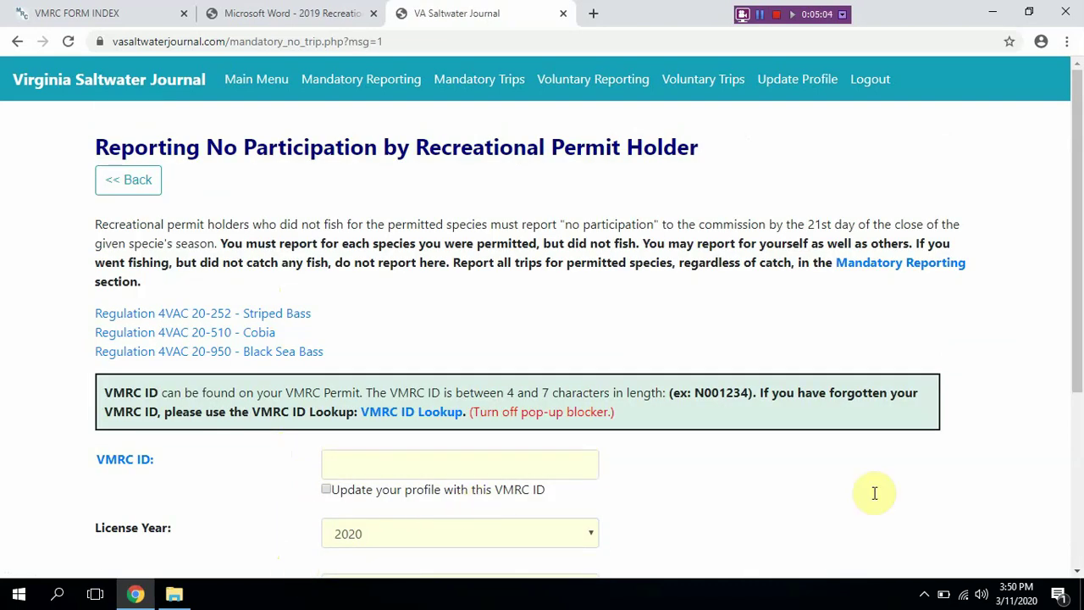
Check the submitted entry under Did Not Participate Reports and go back to the main menu
click(1076, 573)
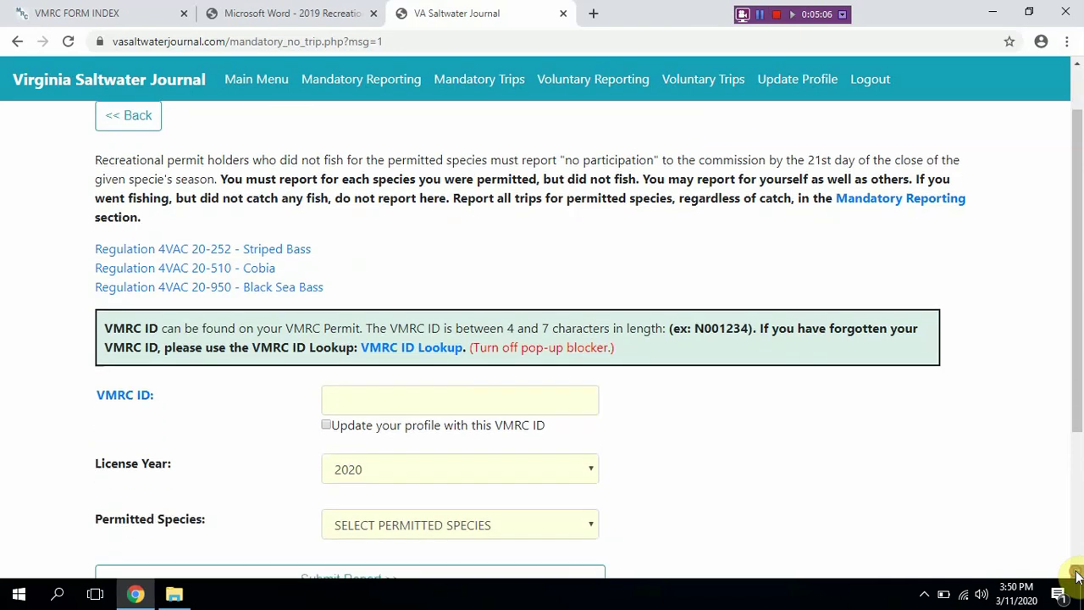
click(1077, 572)
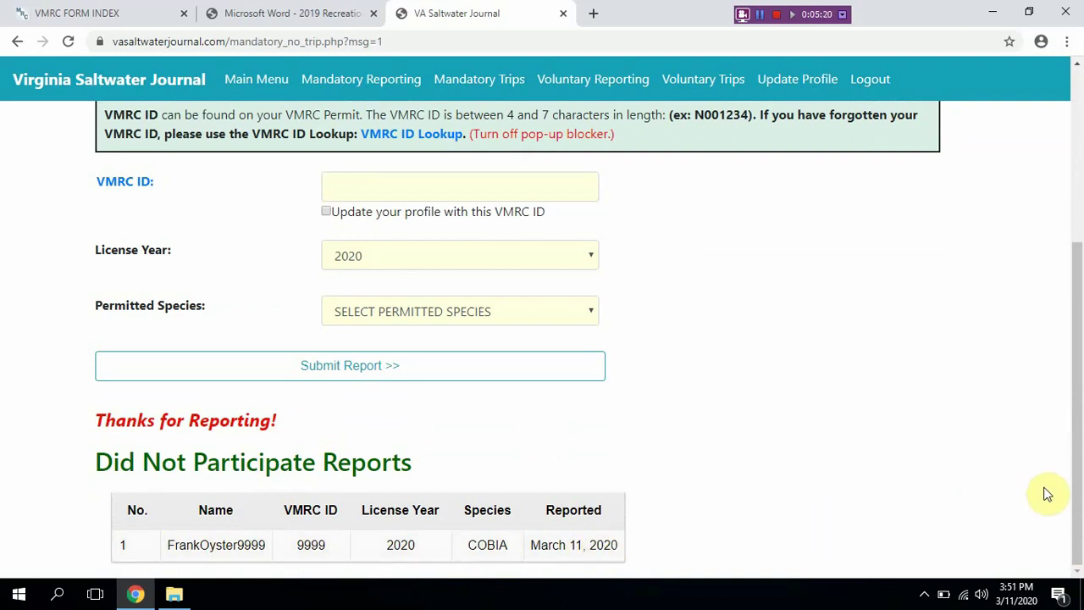
drag(1079, 487, 1065, 305)
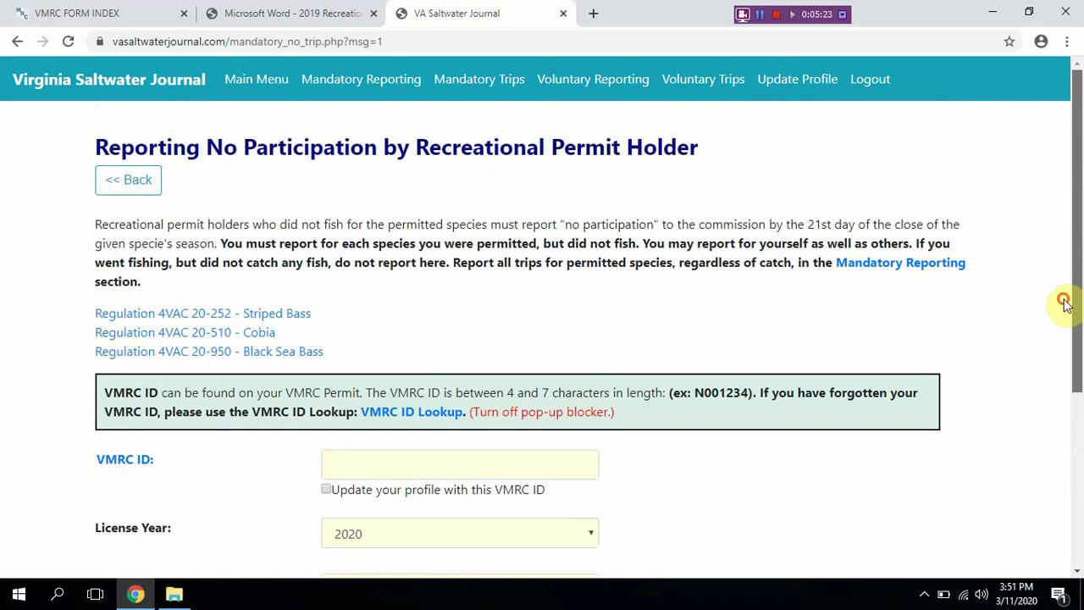
click(141, 188)
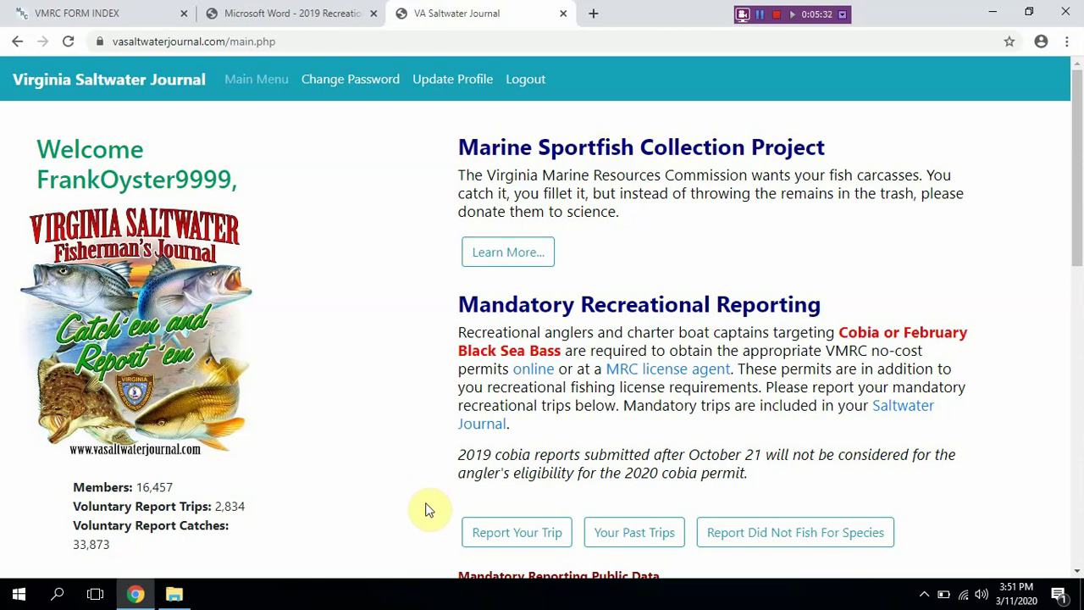
Start a mandatory trip report, enter the angler's VMRC ID and set the trip date to Mar 11, 2020
click(535, 532)
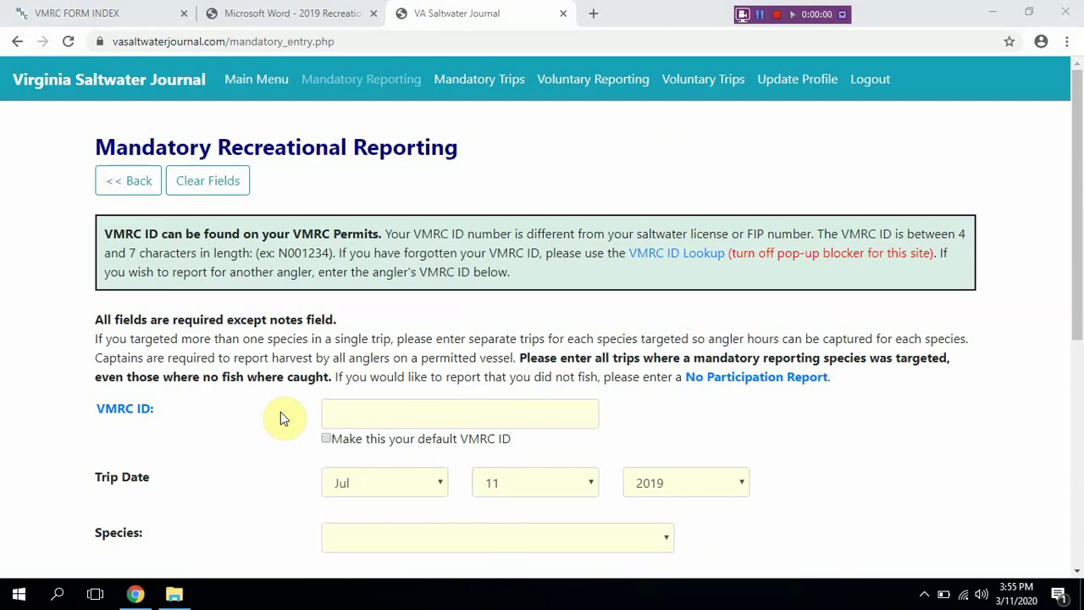
click(340, 412)
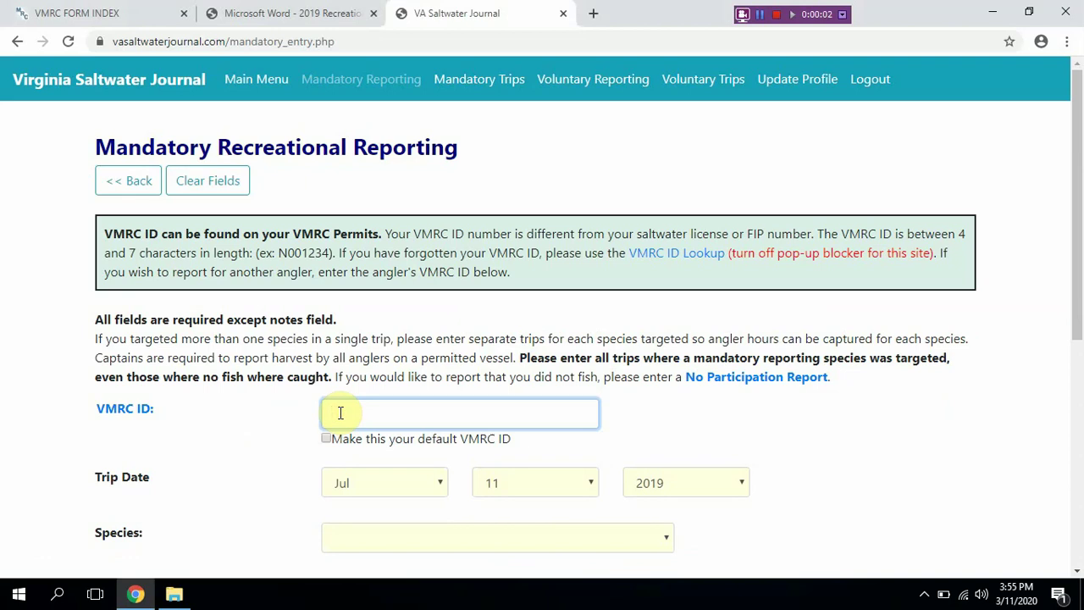
text(9999)
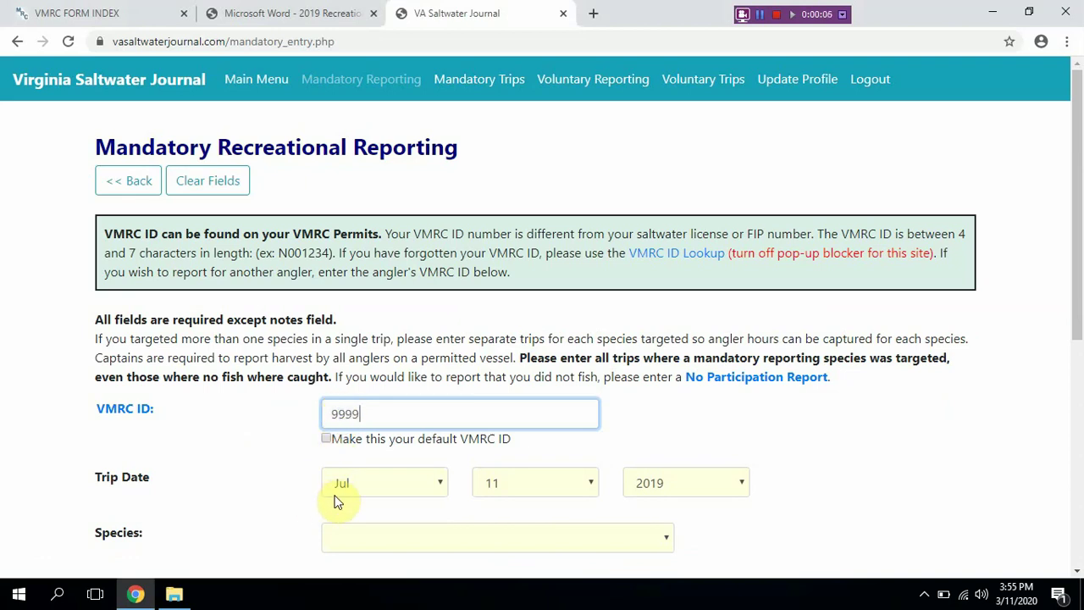
click(385, 484)
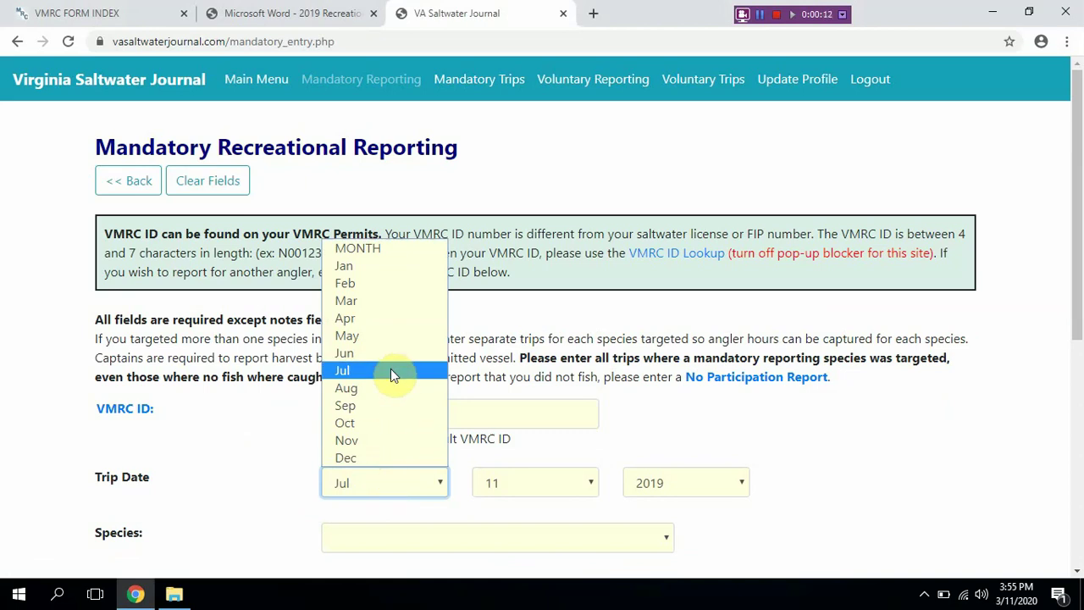
click(378, 305)
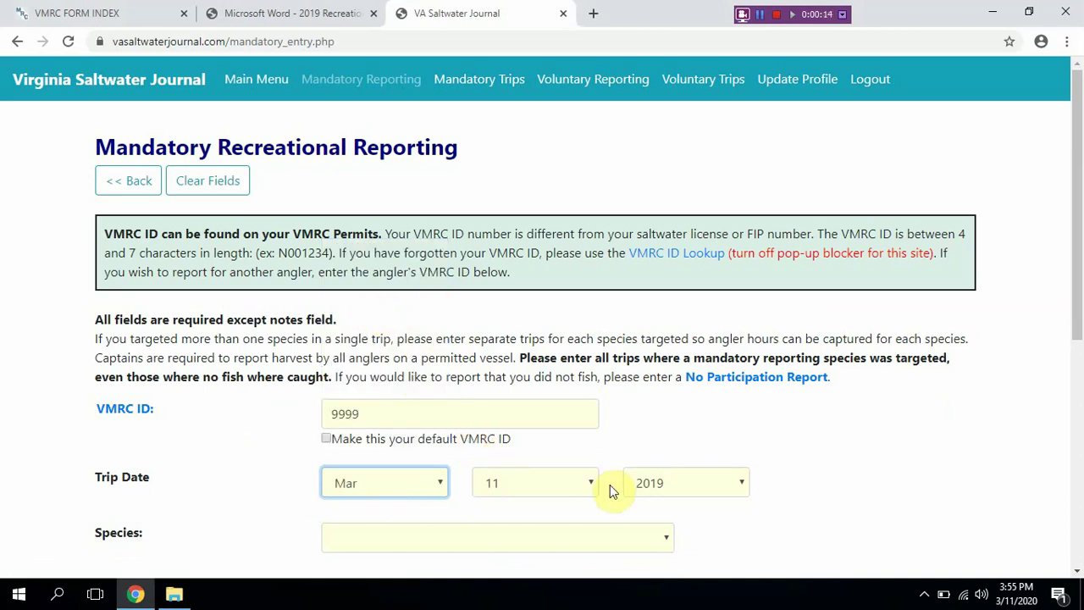
click(634, 487)
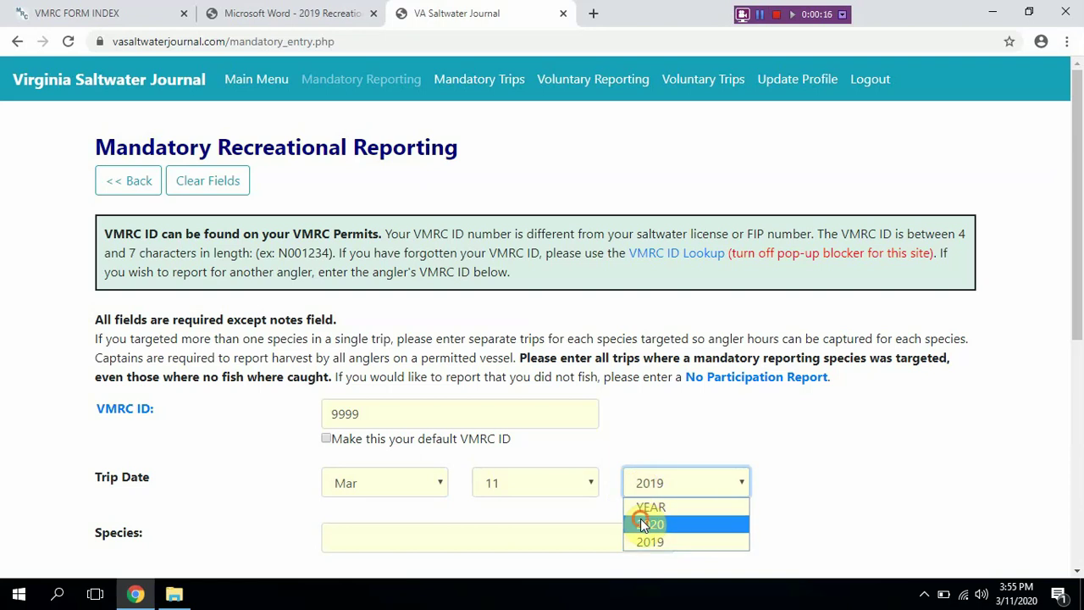
click(644, 524)
Set the trip's species to COBIA, reporting as PRIVATE ANGLER, and fished from Vessel
click(615, 540)
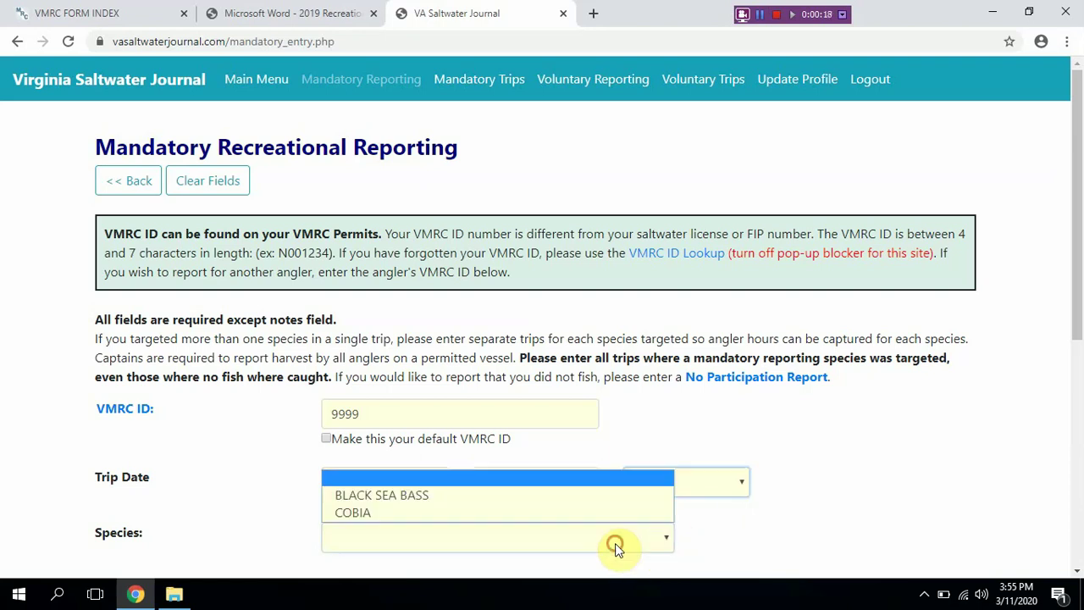
click(610, 513)
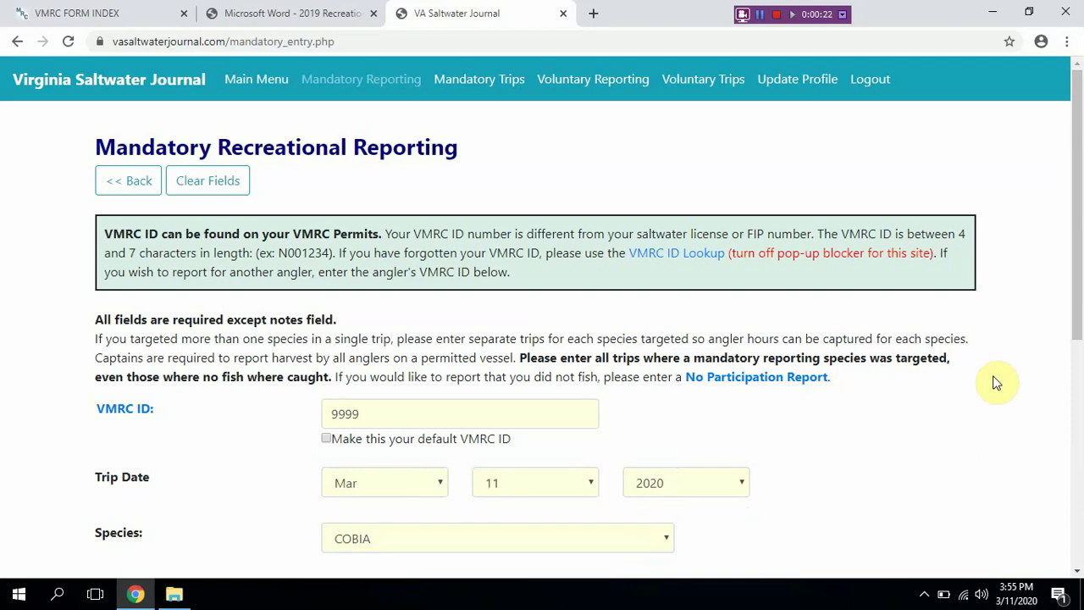
drag(1076, 318, 1079, 429)
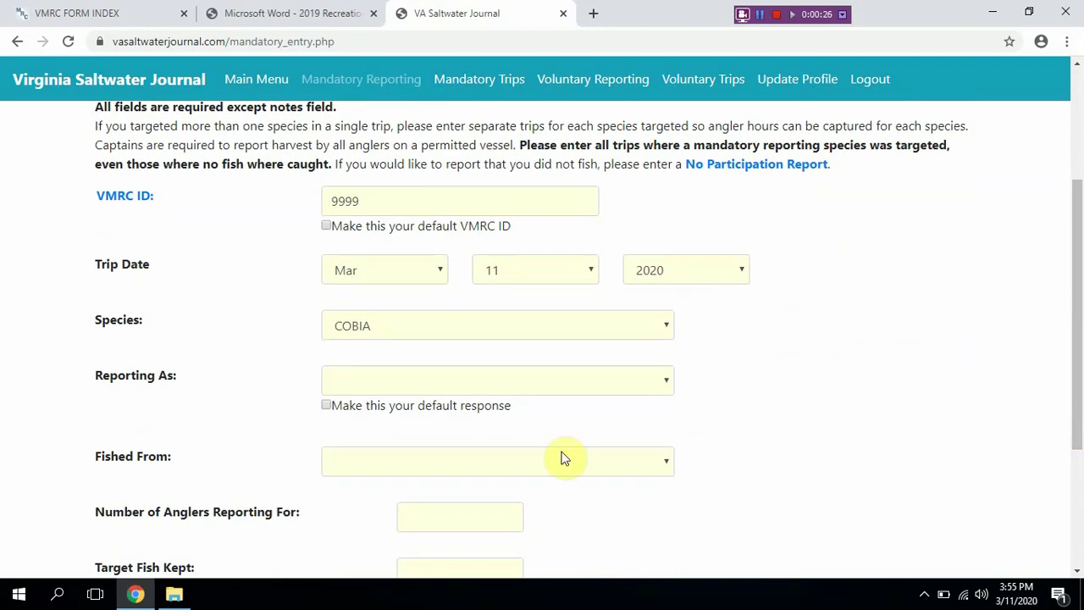
click(515, 382)
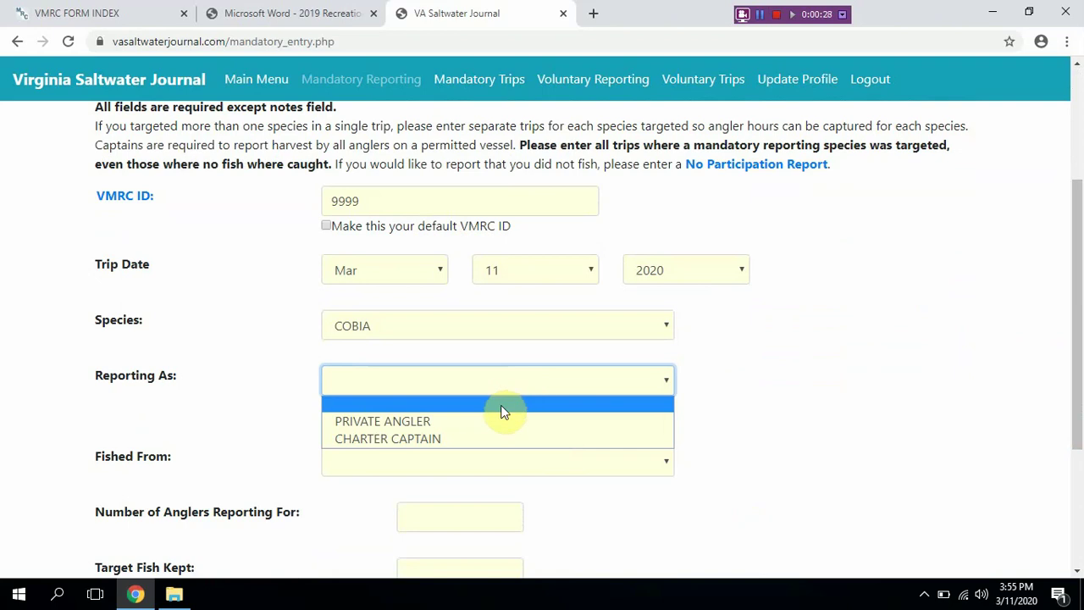
click(486, 427)
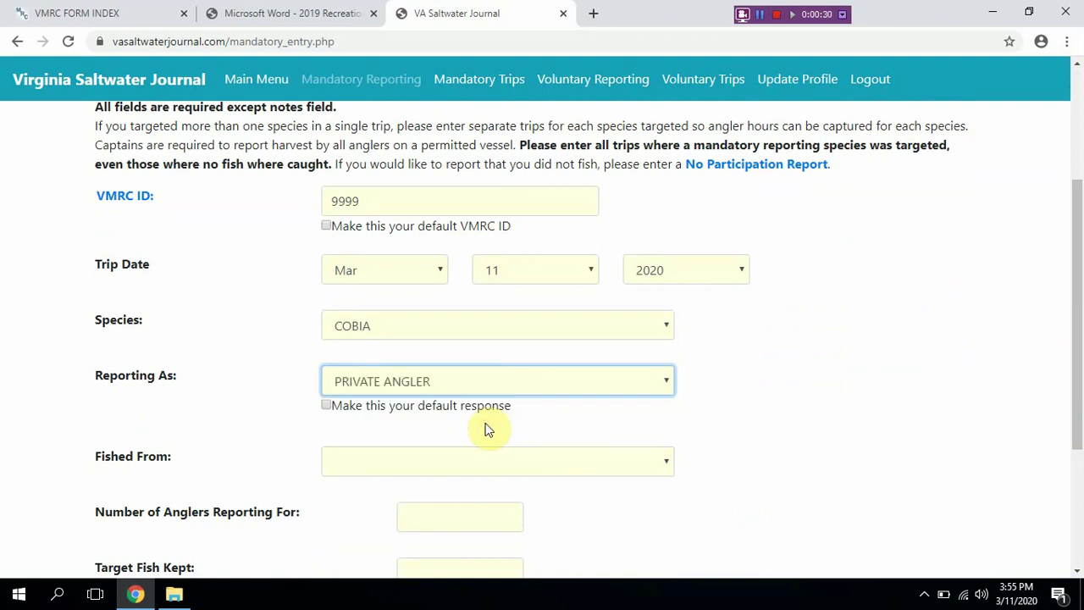
click(420, 461)
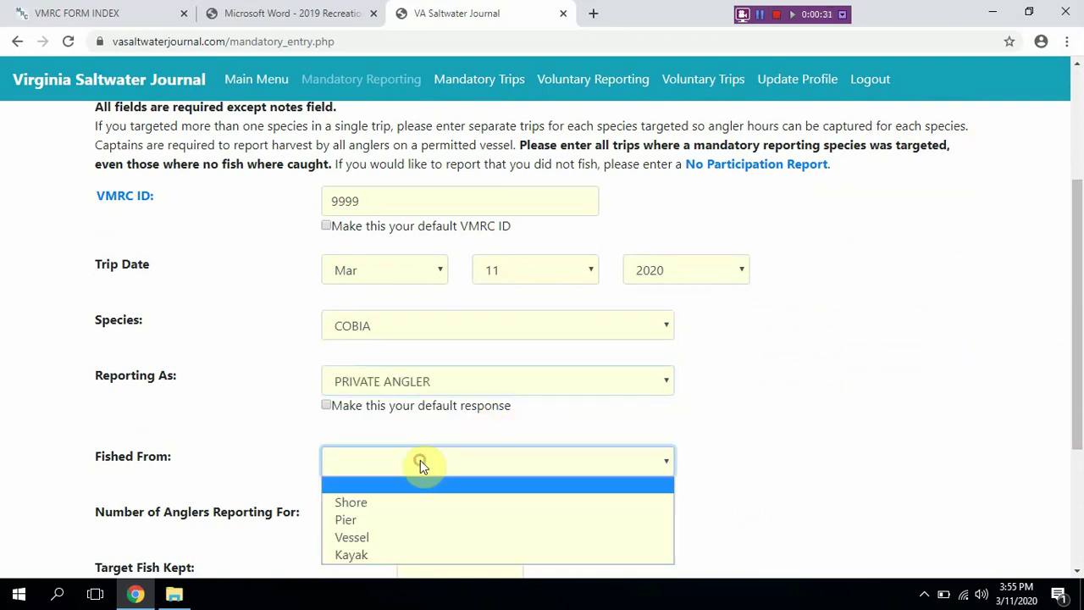
click(391, 539)
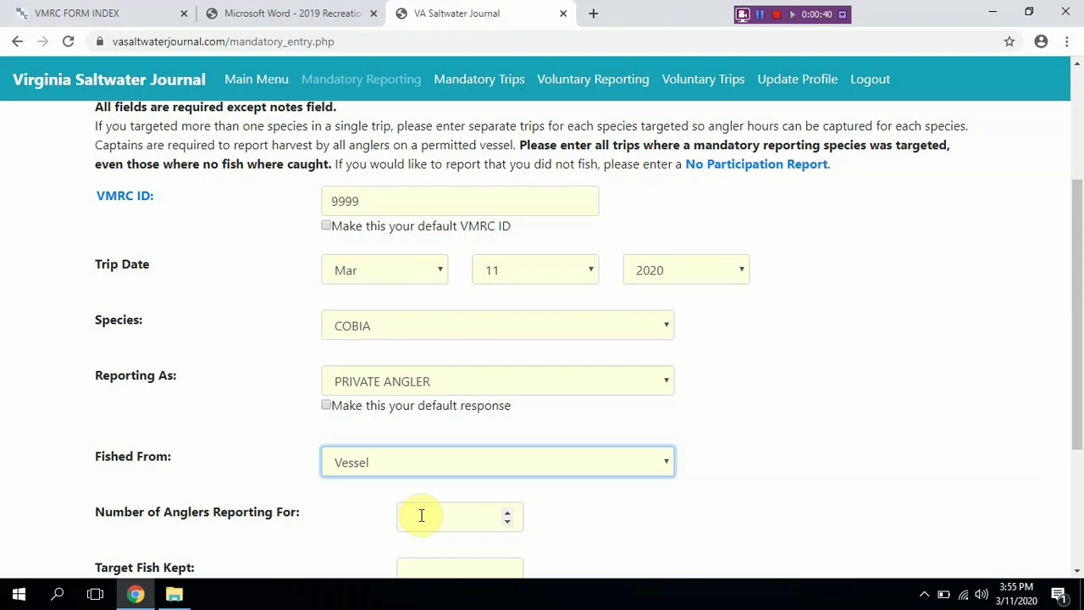
Set the number of anglers reporting for to 2, target fish kept to 0 and target fish released to 3
click(507, 513)
click(506, 513)
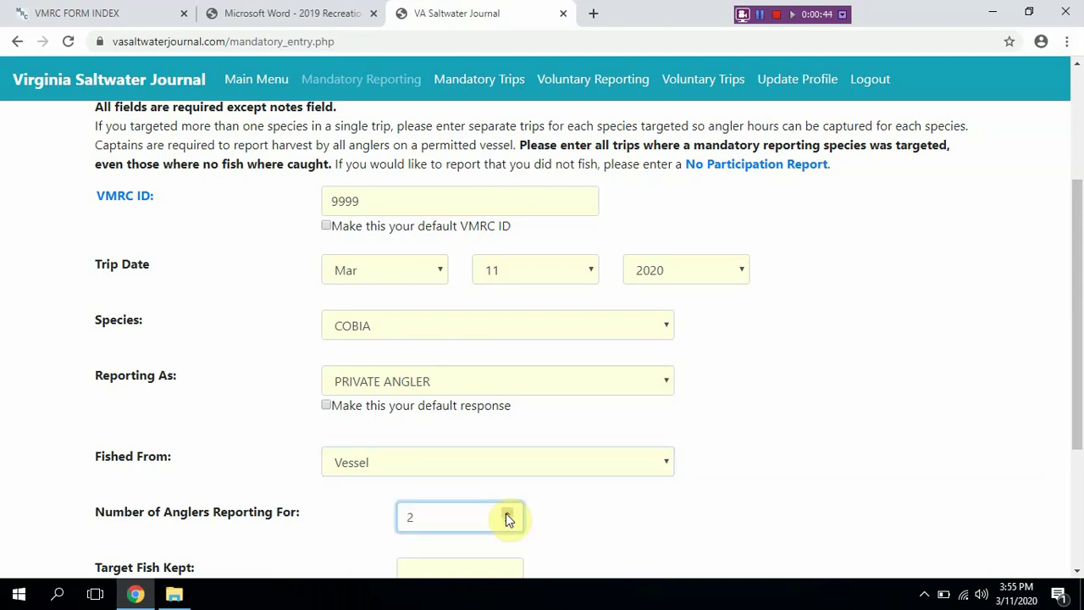
click(578, 525)
scroll(578, 526, down, 2)
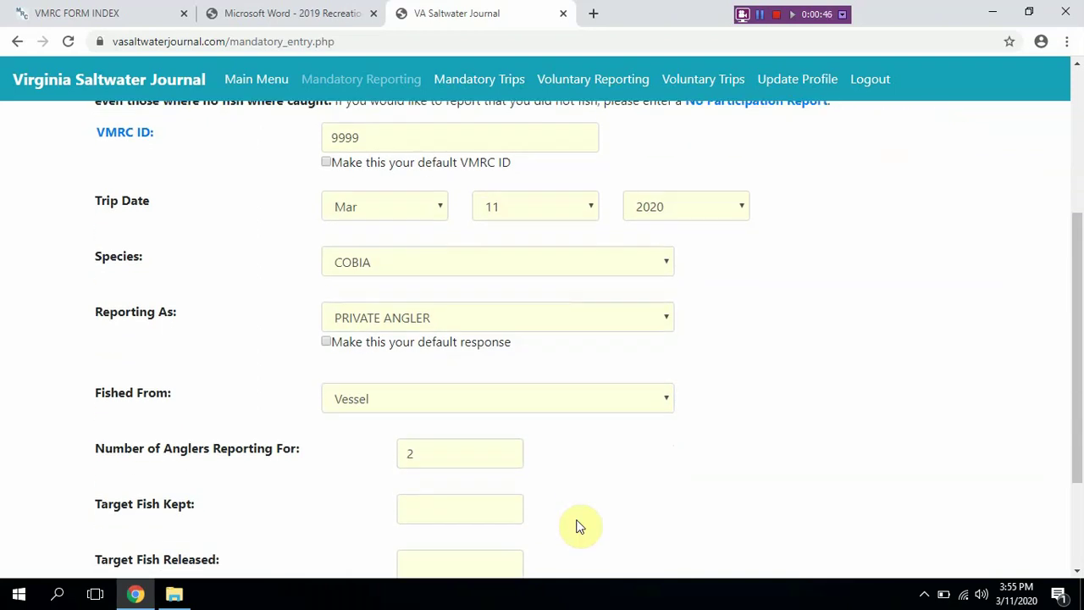
scroll(579, 525, down, 2)
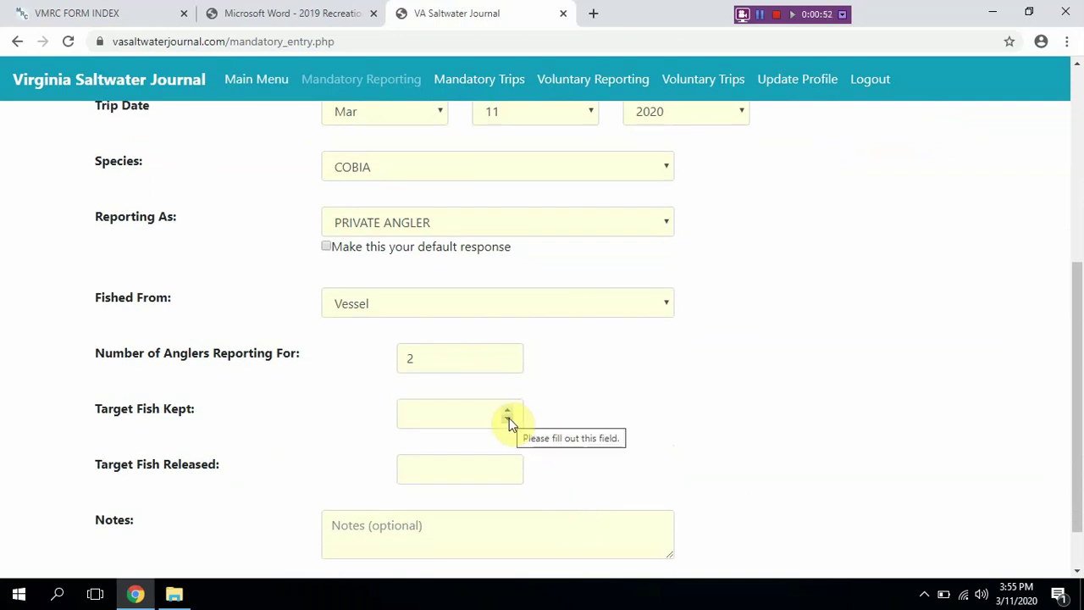
click(508, 417)
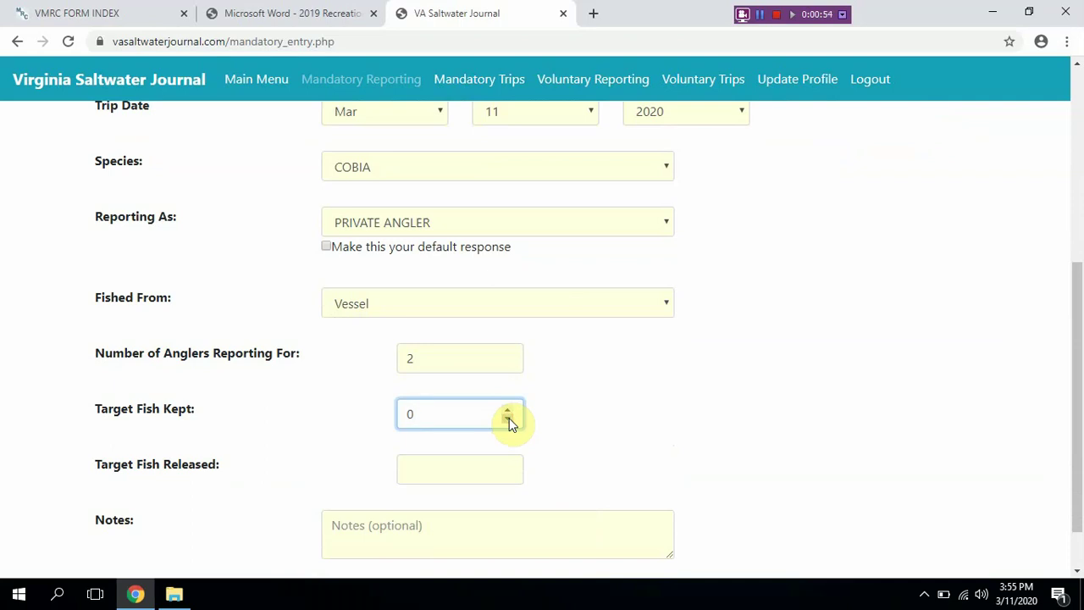
click(508, 463)
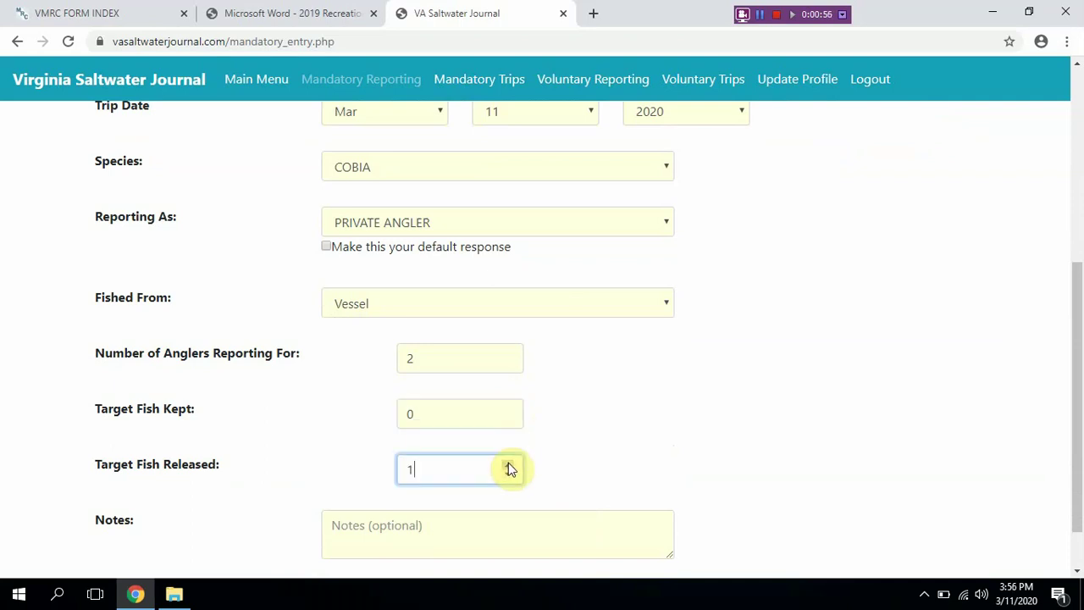
click(508, 463)
click(508, 463)
Leave the optional notes empty and submit the mandatory trip report
click(549, 523)
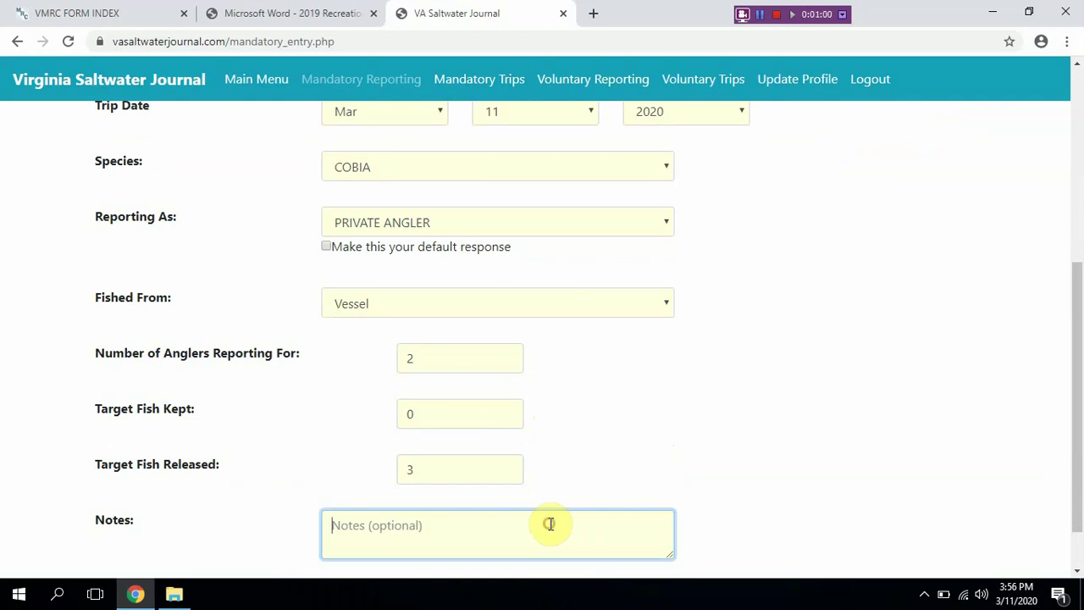
click(718, 531)
scroll(718, 531, down, 1)
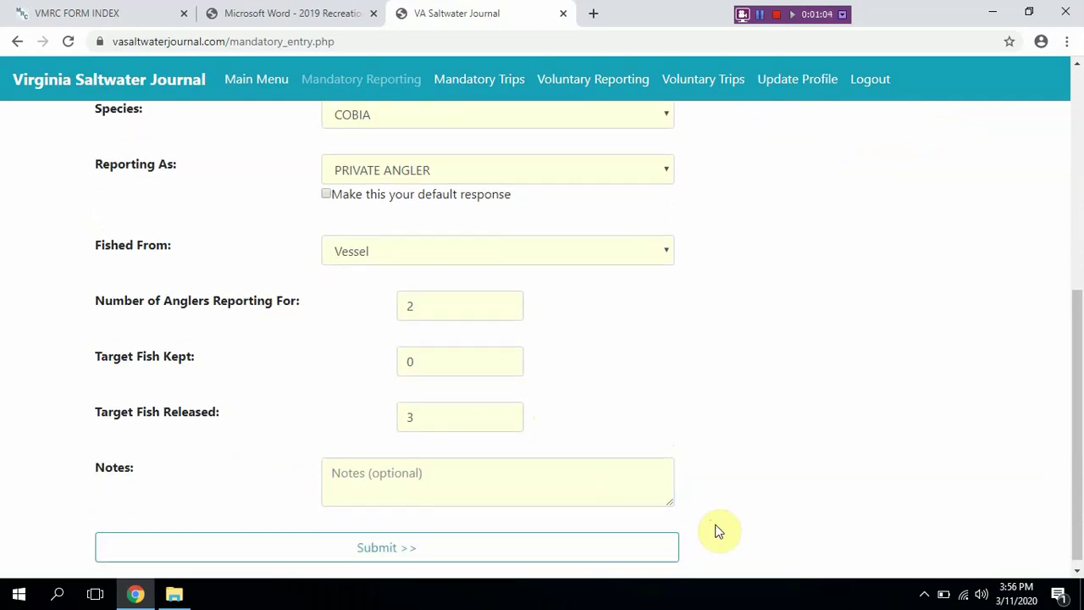
click(569, 540)
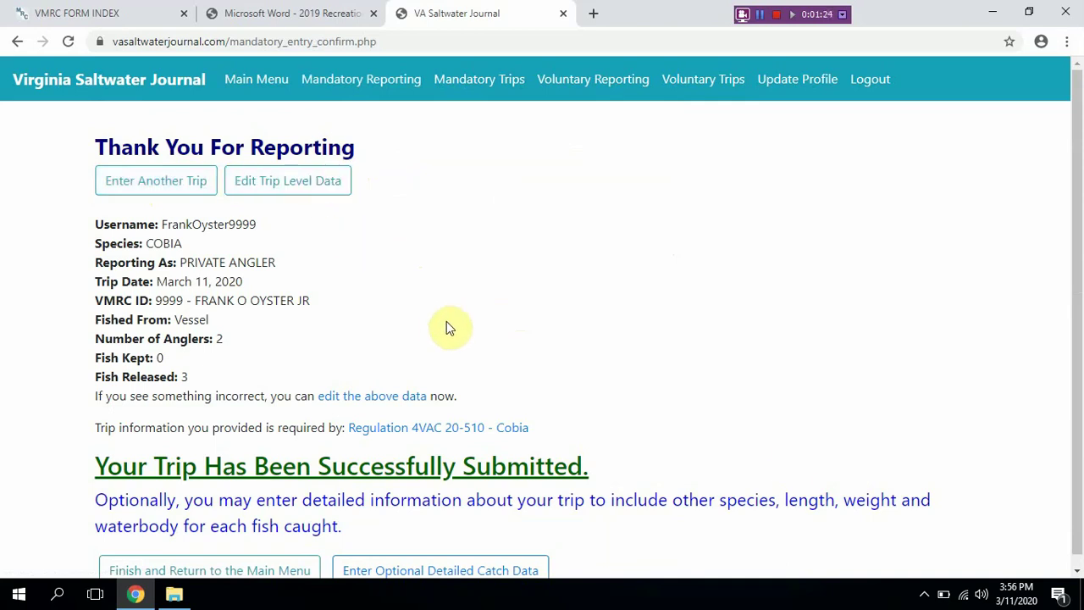
Open the optional detailed catch data for the submitted trip and add a first fish entry
click(1077, 572)
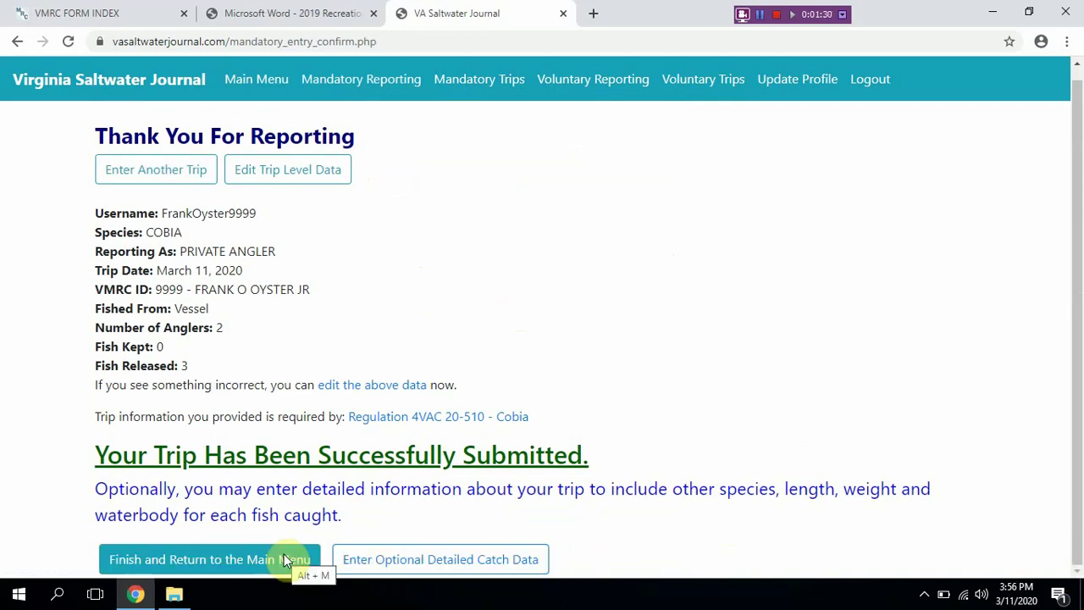
click(392, 559)
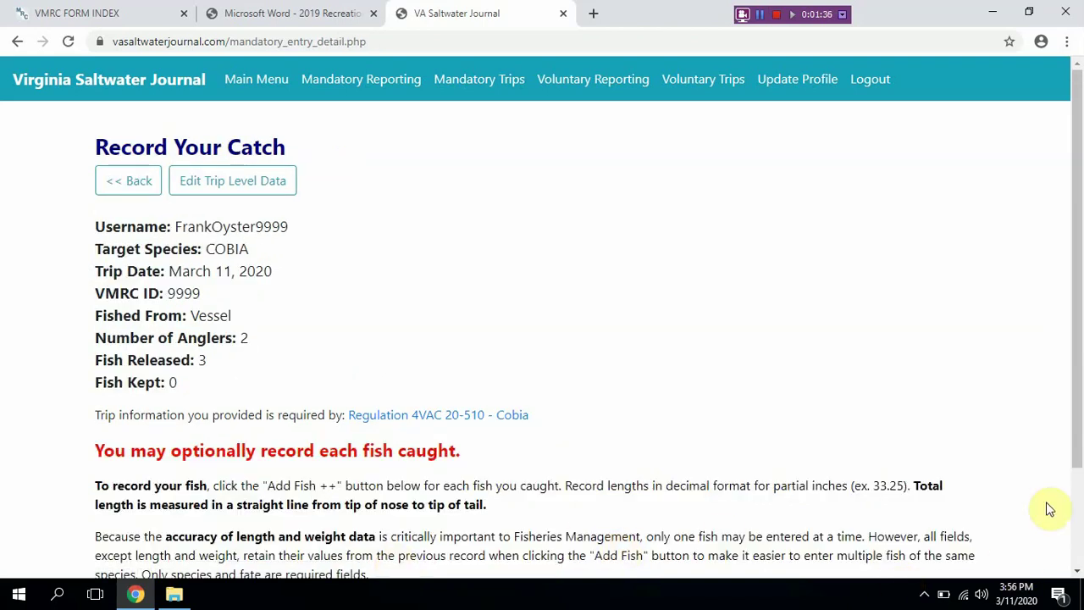
scroll(1077, 487, down, 2)
scroll(1077, 495, down, 2)
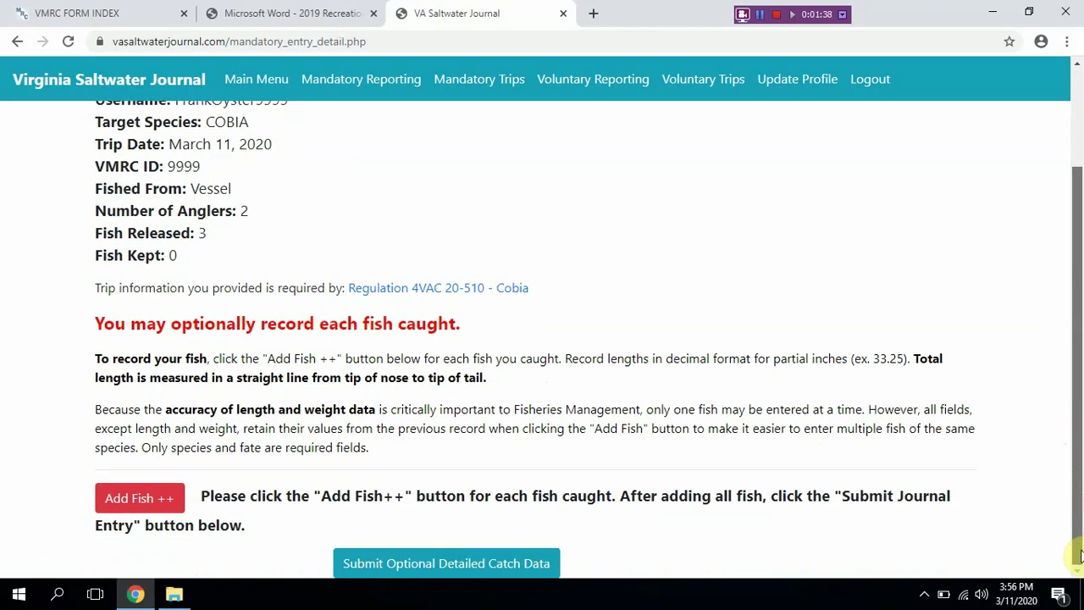
click(135, 500)
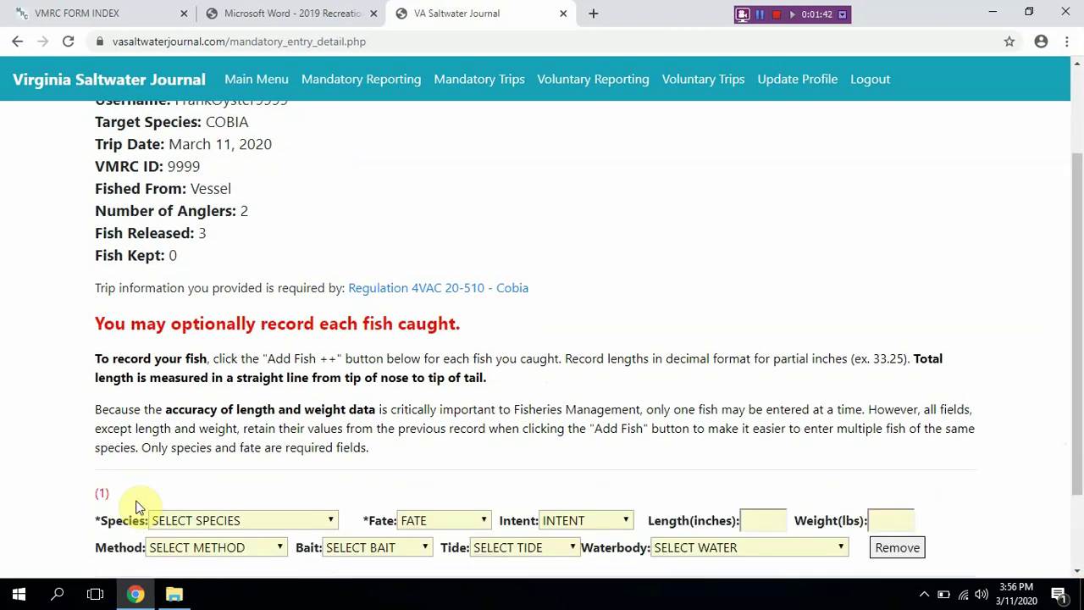
Set the first fish entry's species to COBIA, fate to RELEASED and intent to Bycatch
click(168, 513)
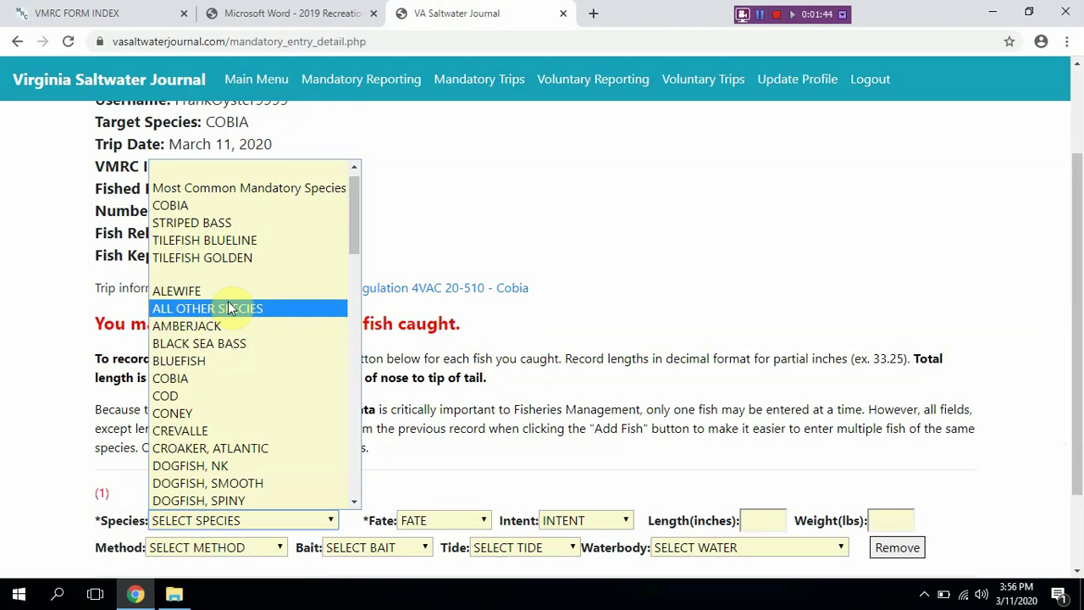
click(230, 207)
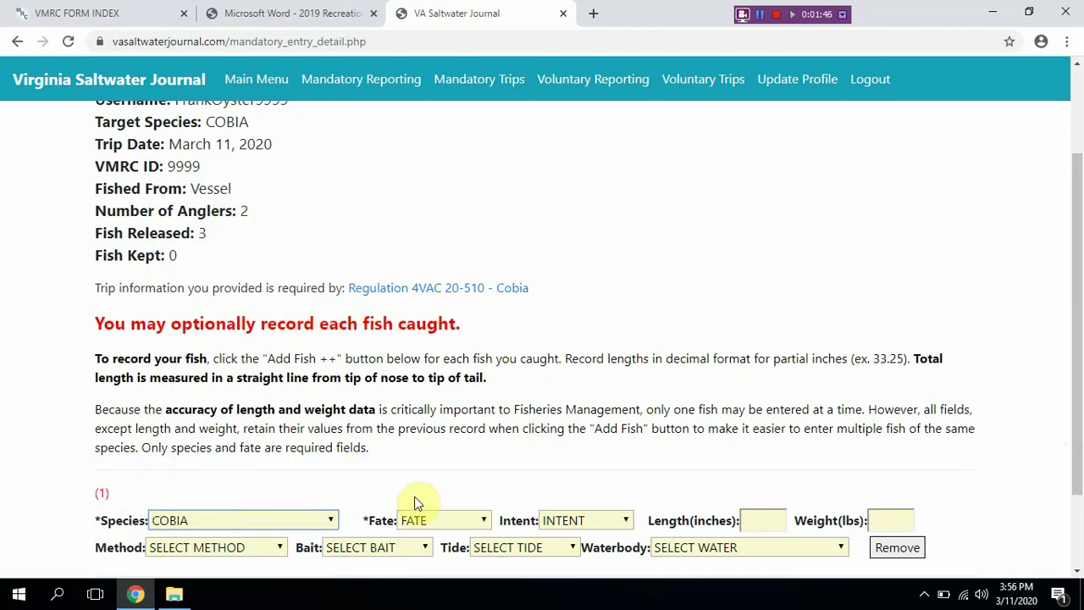
click(436, 523)
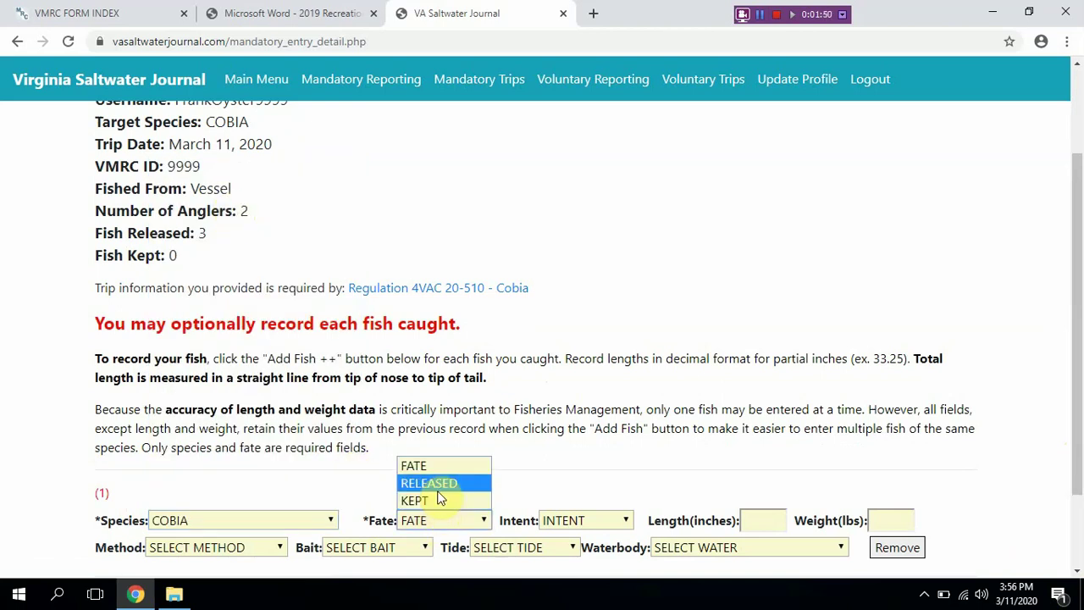
click(438, 484)
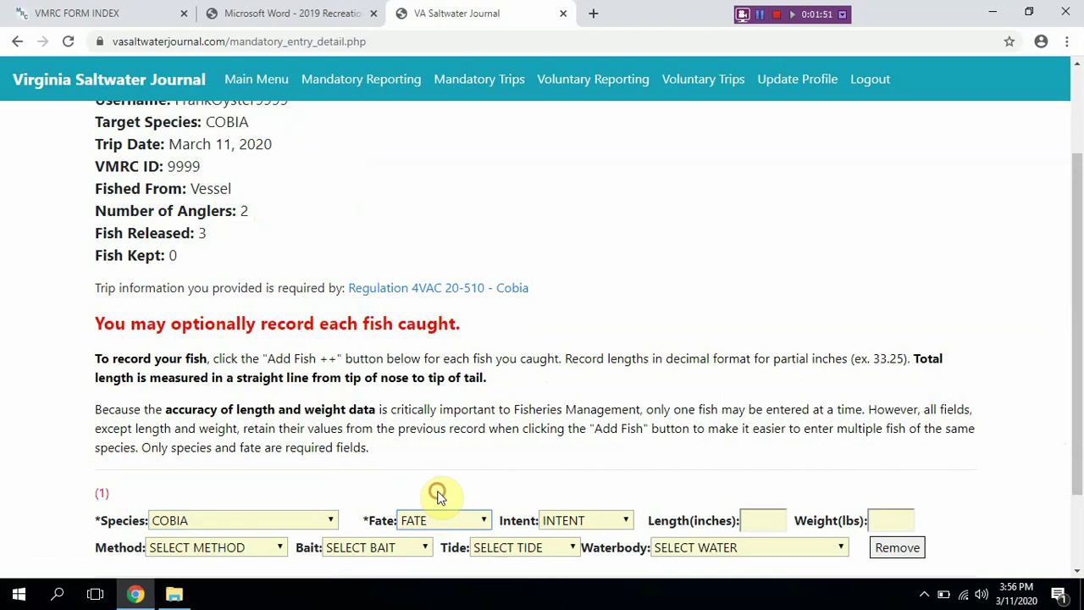
click(569, 520)
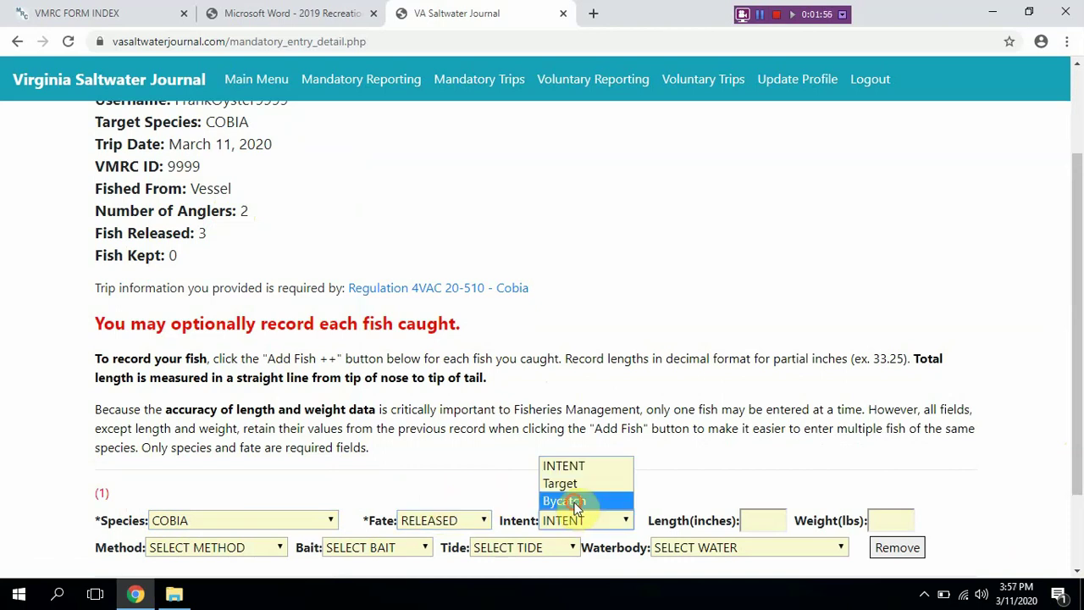
click(571, 500)
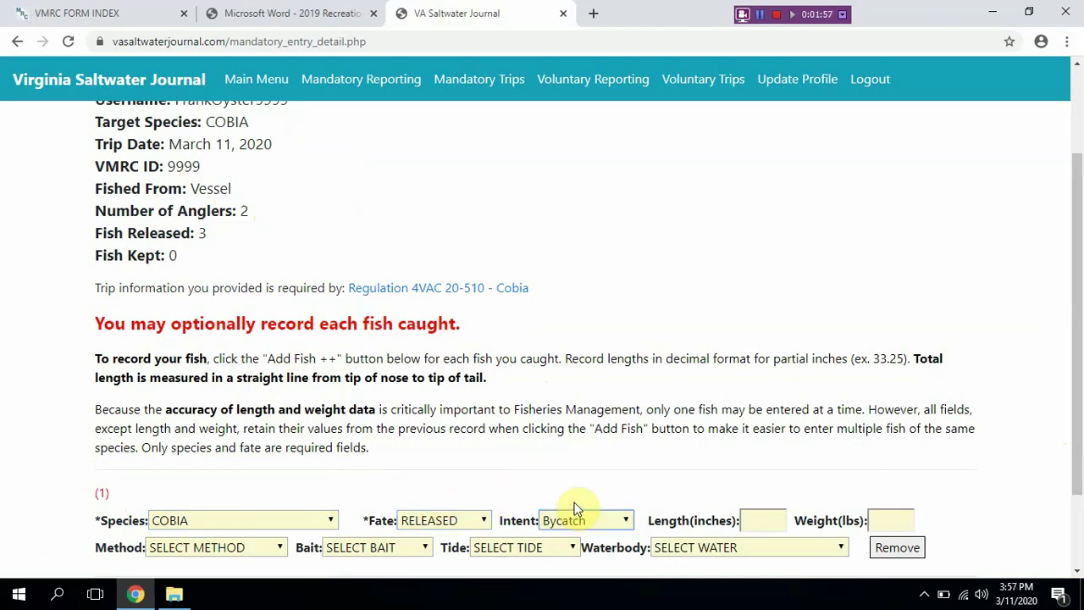
Enter a length of 40 inches for the first fish and leave its weight blank
click(757, 520)
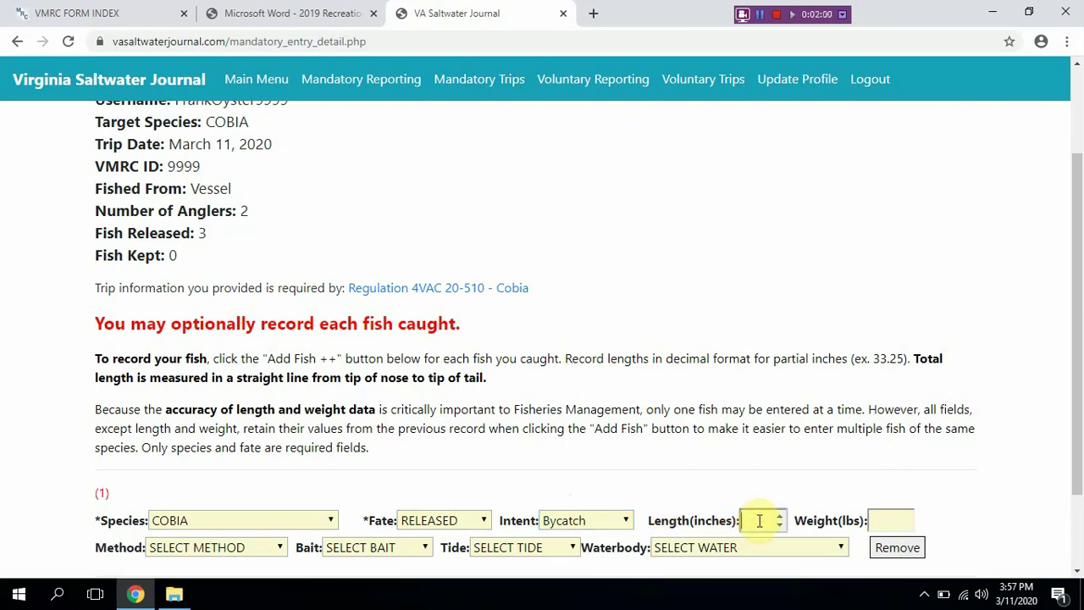
text(40)
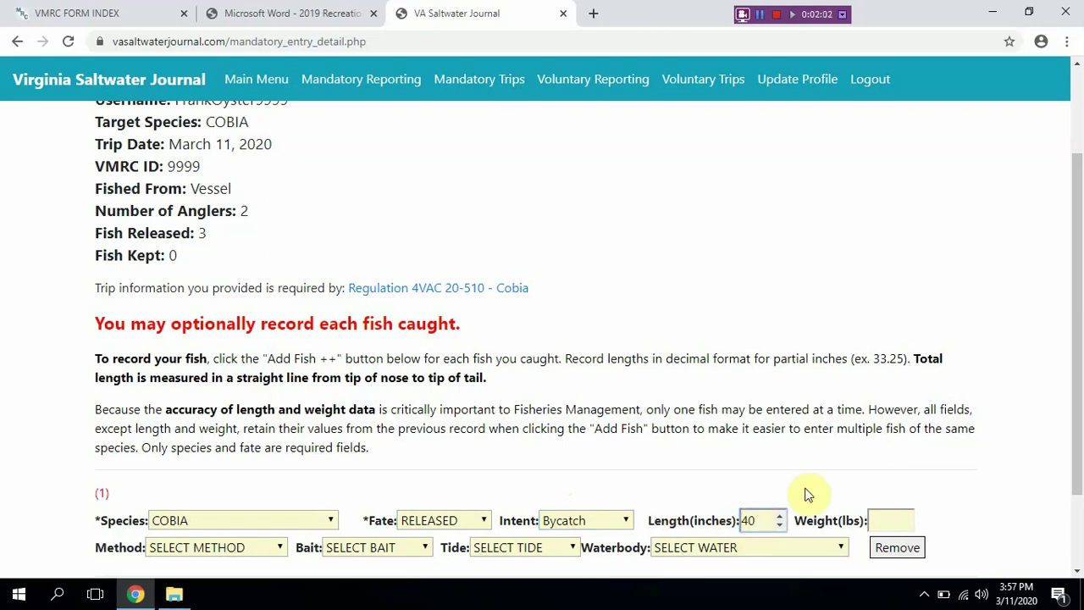
click(831, 482)
triple_click(929, 508)
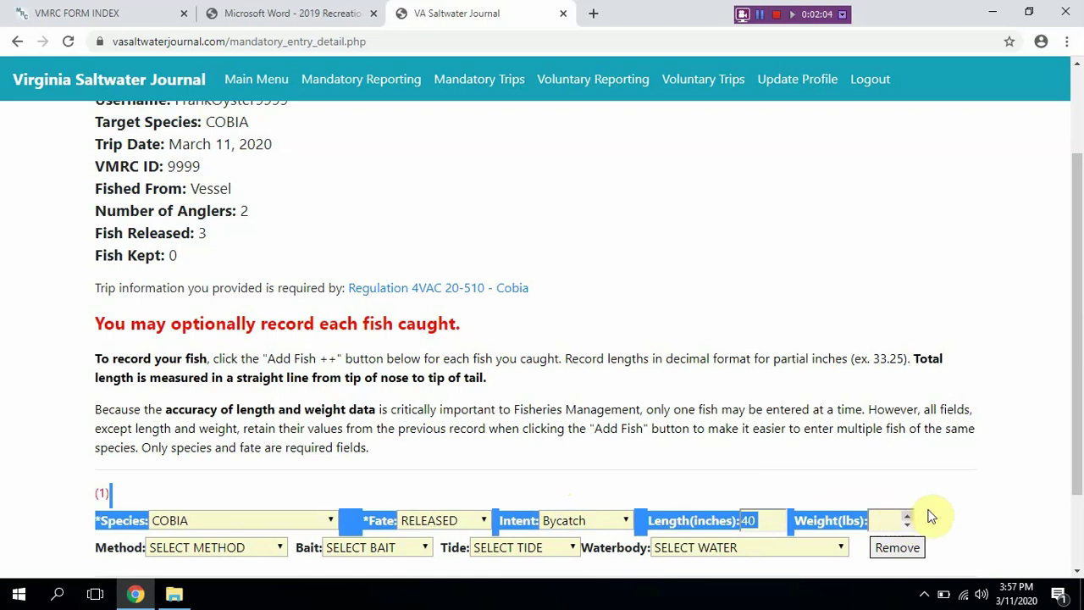
click(935, 513)
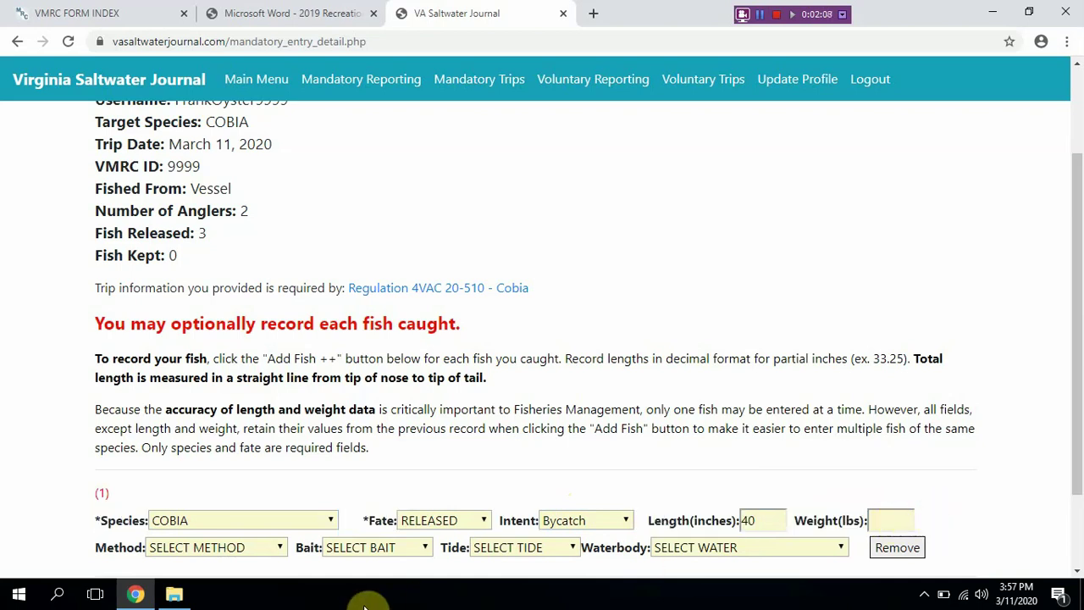
Set the fish's method to Bait Fishing, bait to Live Bait and waterbody to CBBT - CHESAPEAKE BAY BRIDGE TUNNEL, leaving the tide unselected
click(262, 544)
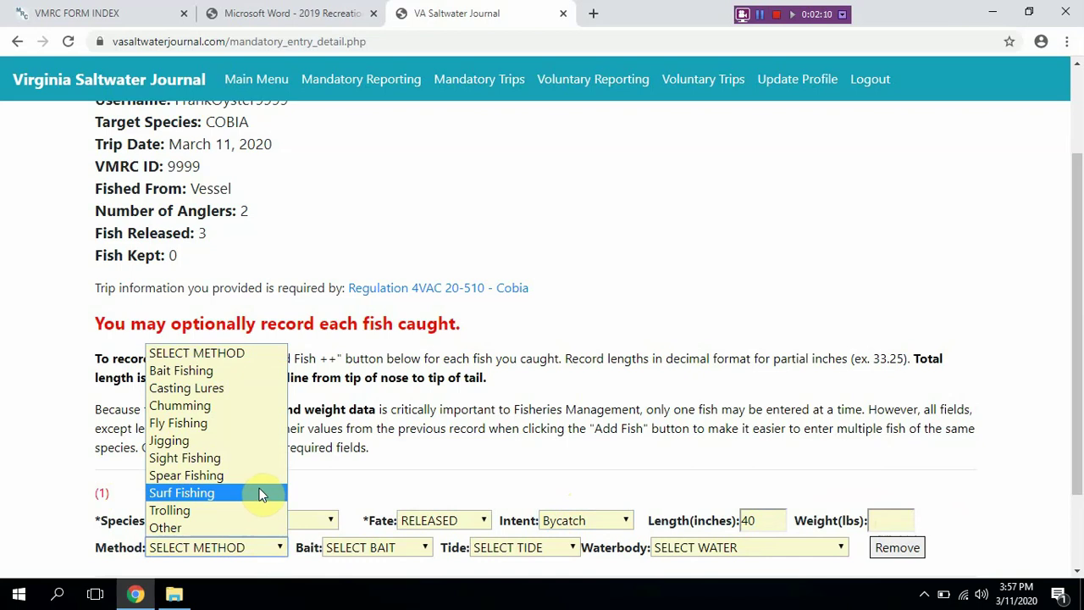
click(242, 377)
click(343, 549)
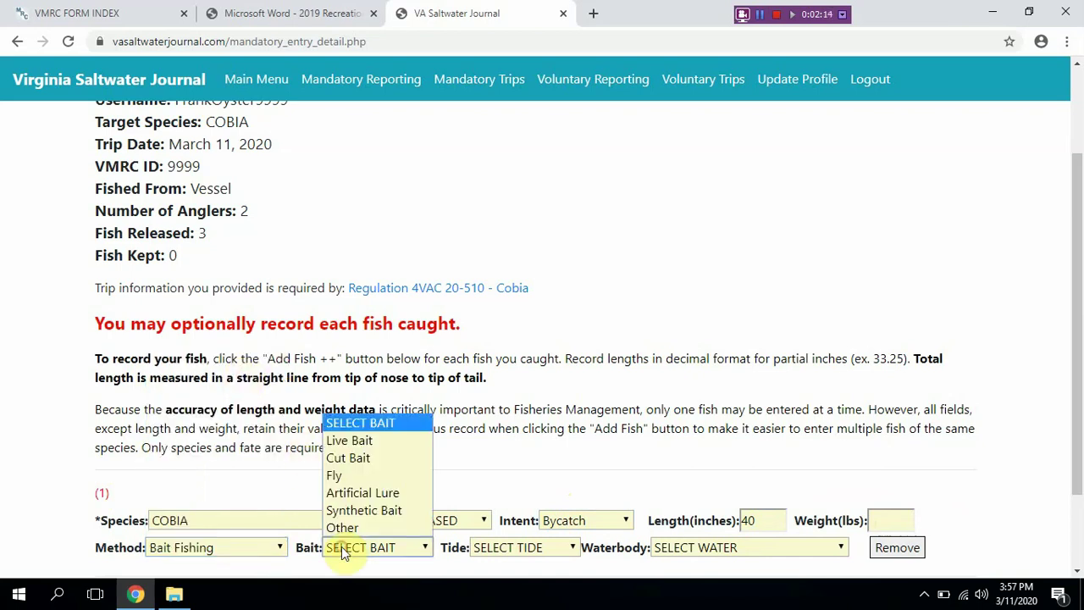
click(399, 448)
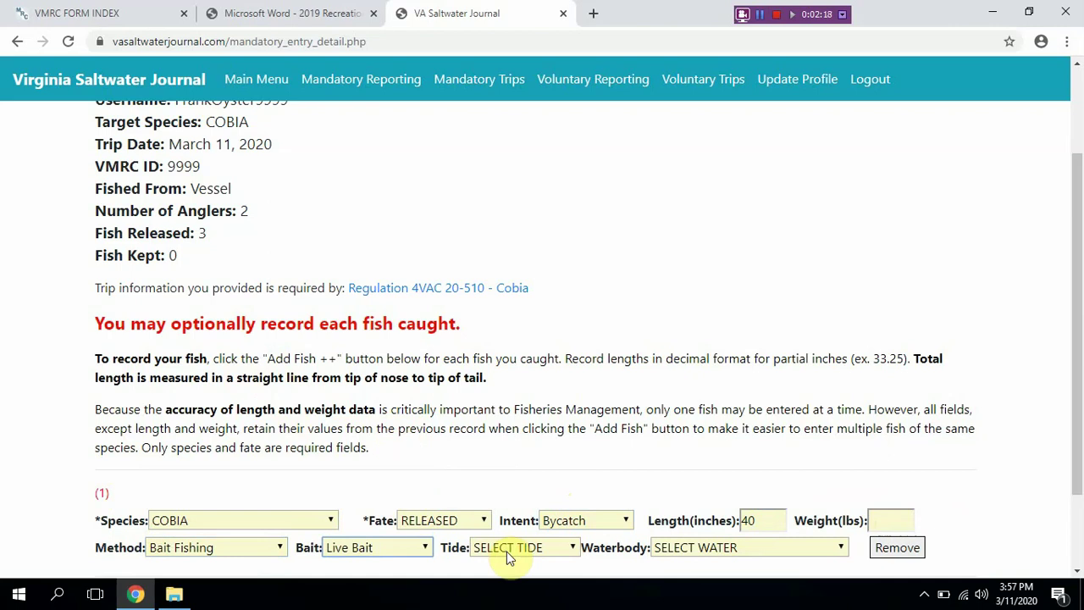
click(679, 547)
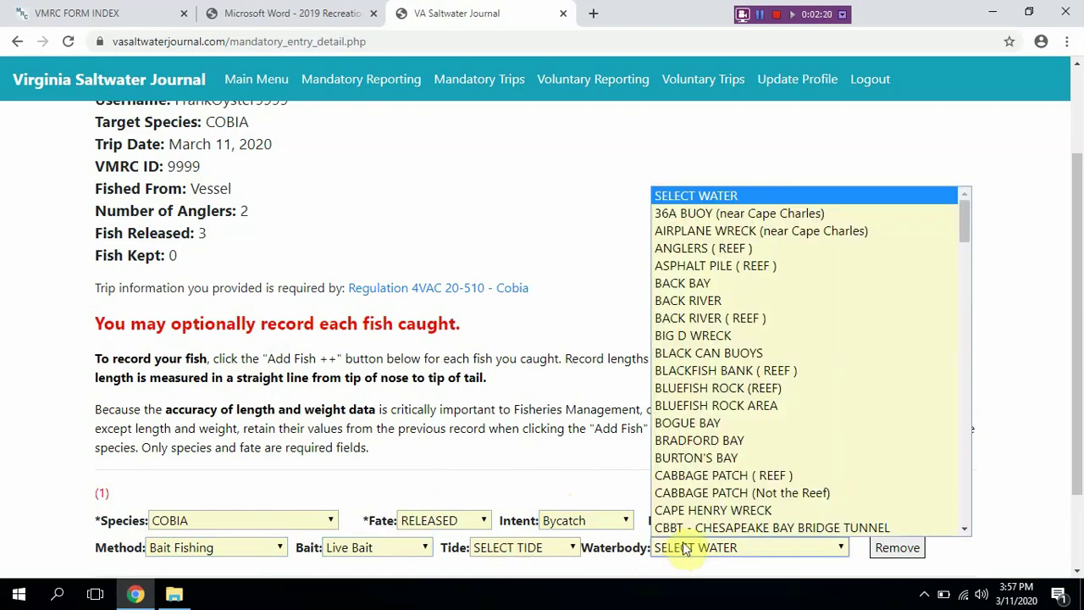
click(711, 527)
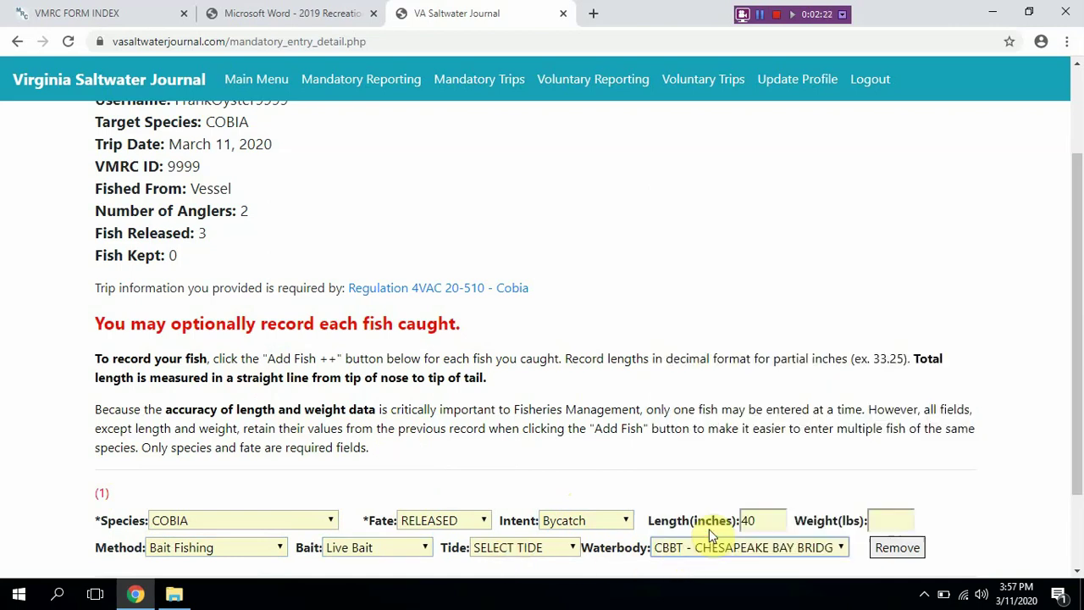
Submit the optional detailed catch data, review the trip report and finish by returning to the main menu
drag(1078, 473, 1080, 541)
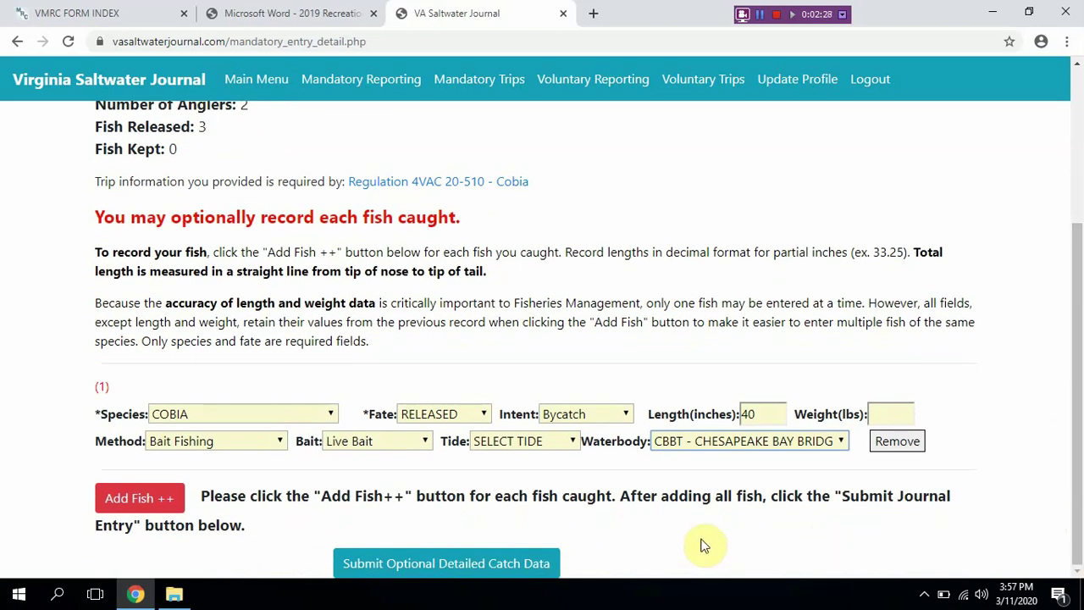
click(475, 560)
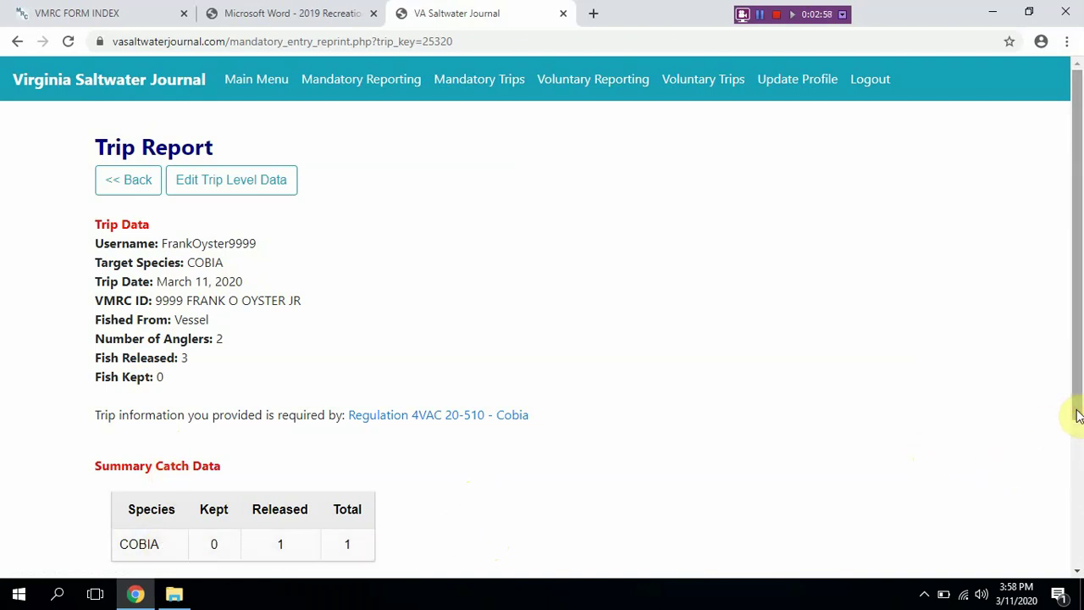
drag(1076, 411, 1080, 571)
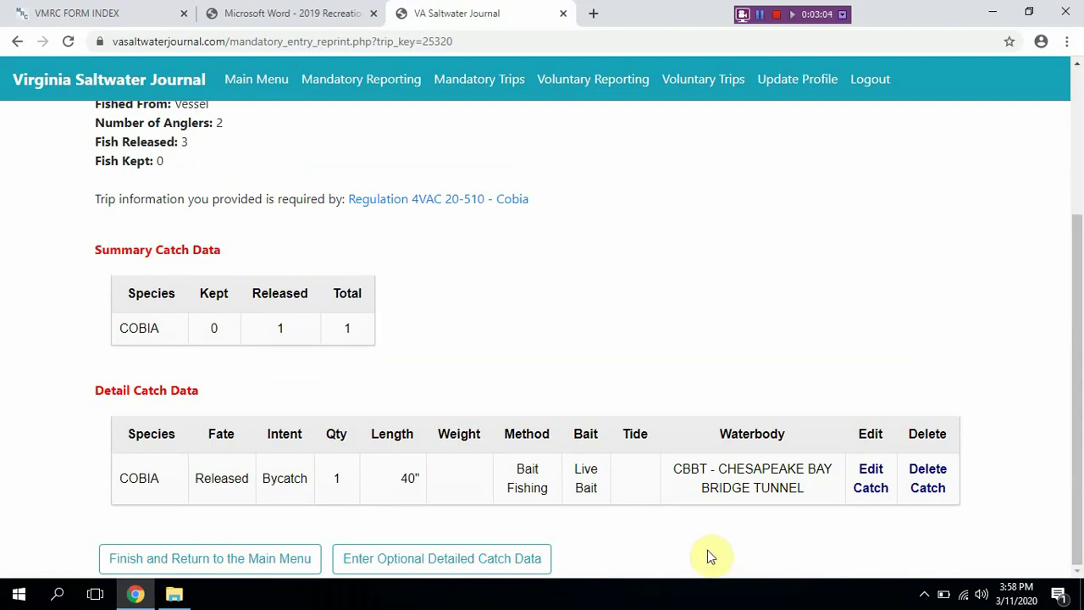
click(271, 560)
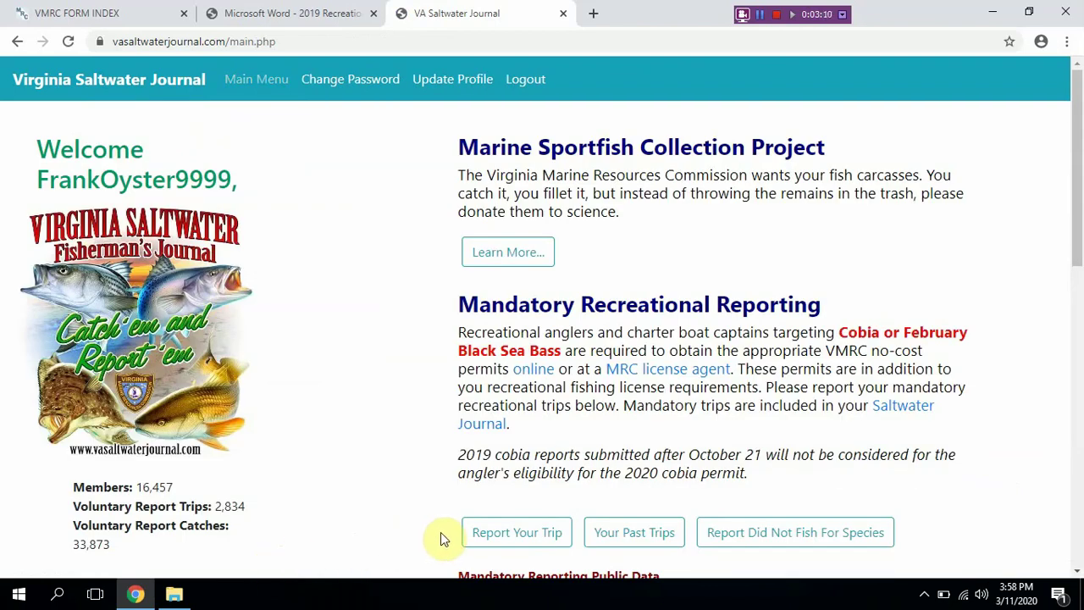
Start another mandatory trip report with the angler's VMRC ID, trip date March 10, 2020 and species COBIA
click(493, 532)
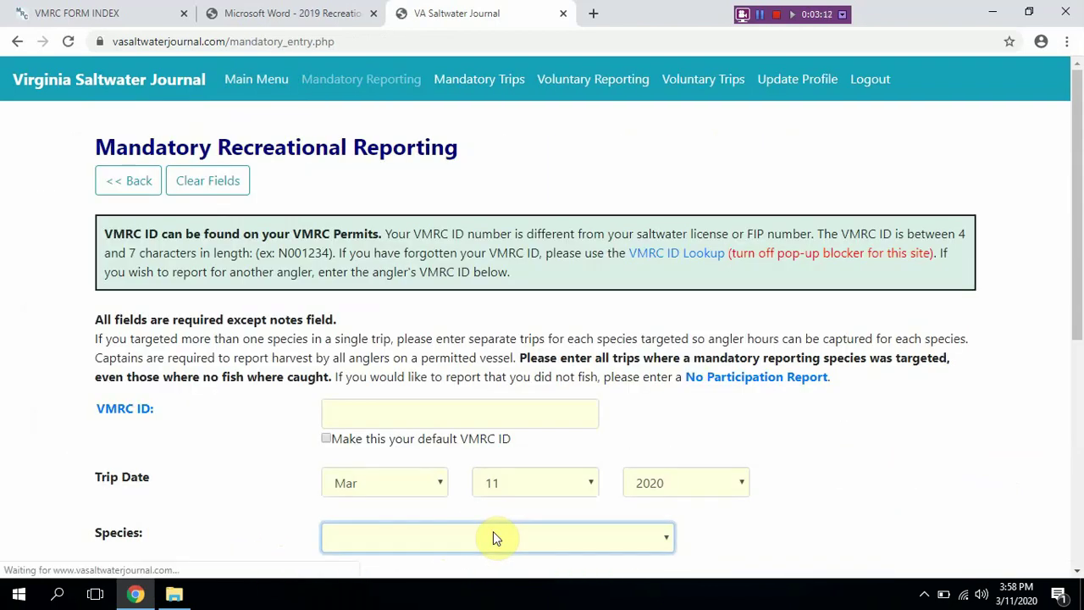
click(478, 414)
text(9999)
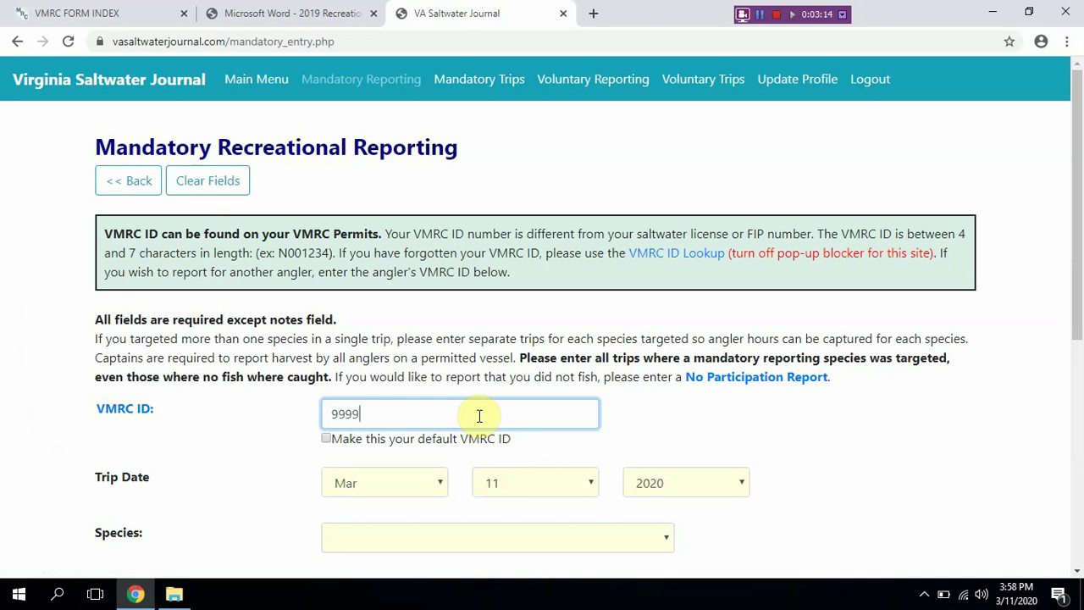
click(593, 482)
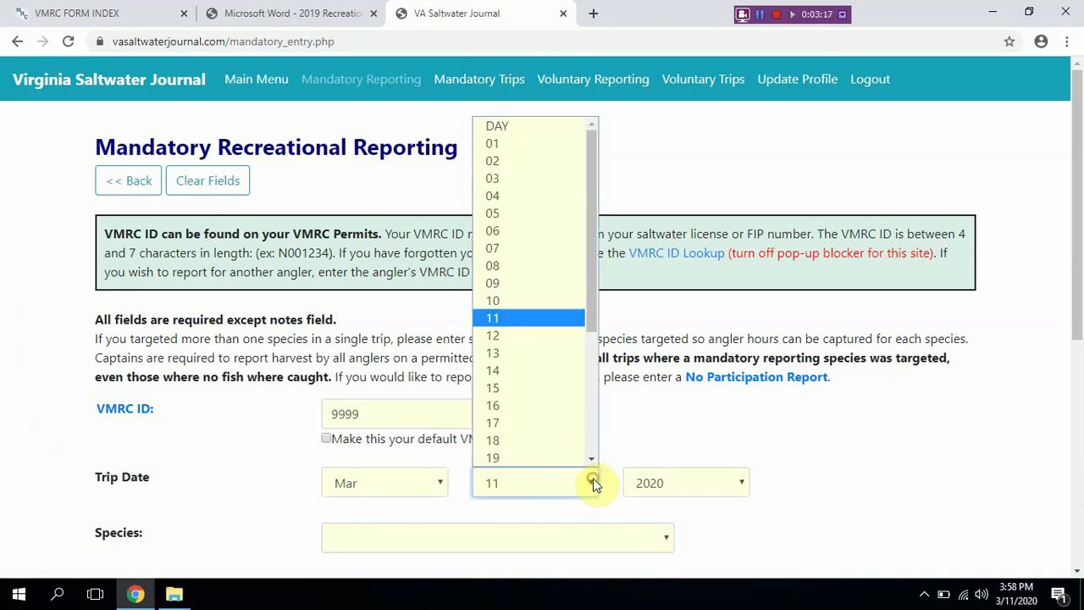
click(574, 301)
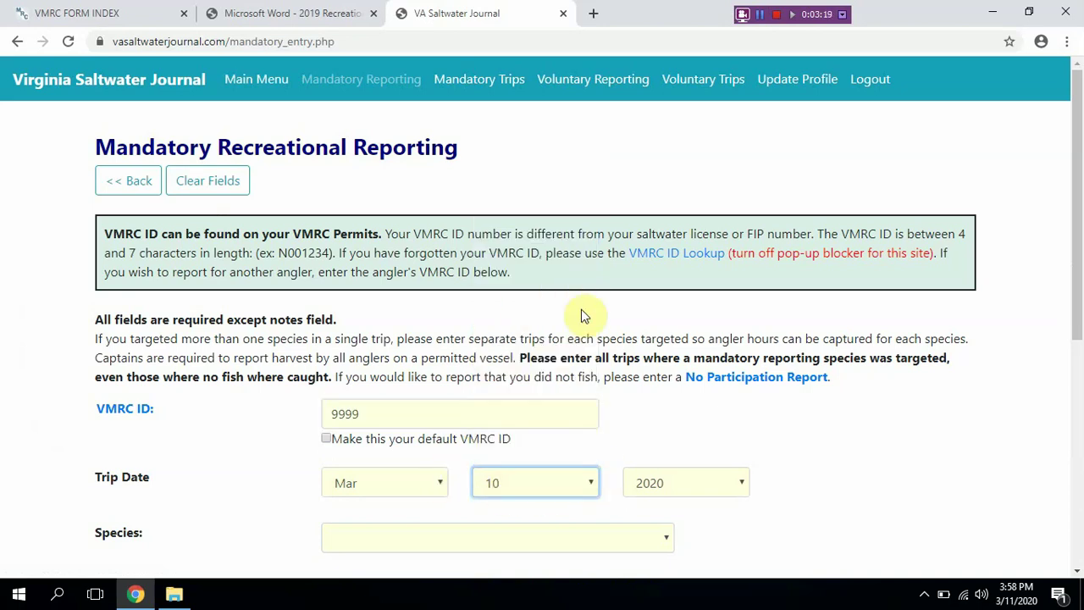
click(557, 546)
click(544, 513)
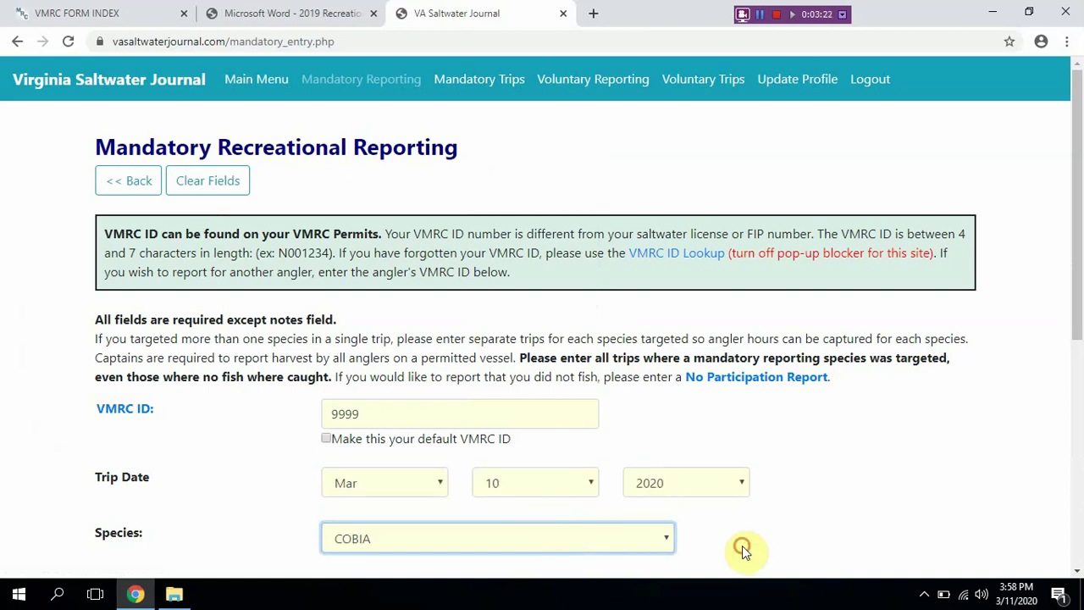
Set the second trip to reporting as PRIVATE ANGLER and fished from Vessel
scroll(742, 546, down, 3)
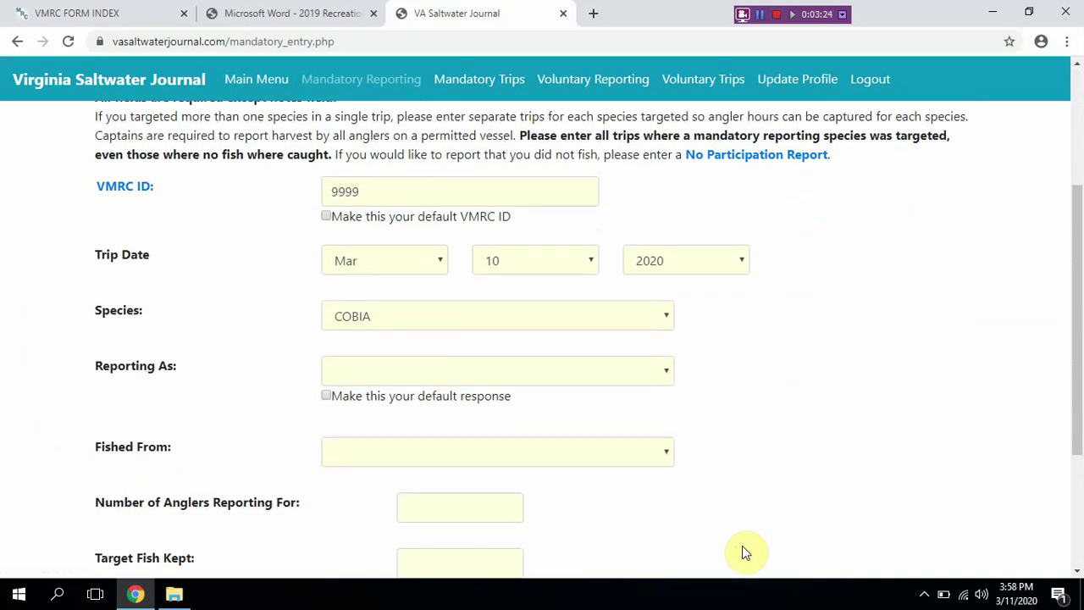
click(621, 369)
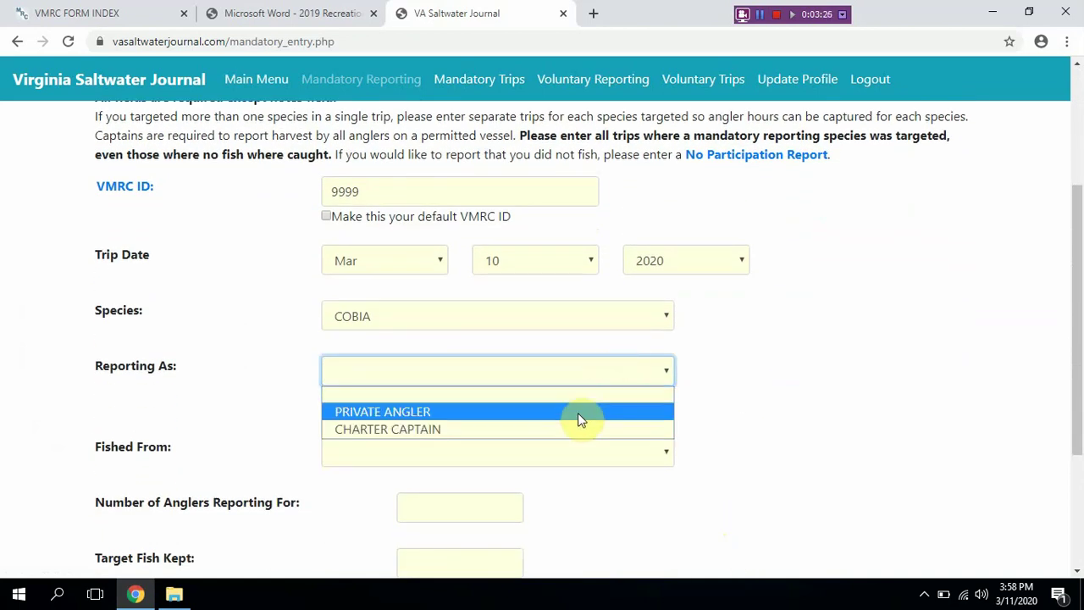
click(578, 412)
click(542, 453)
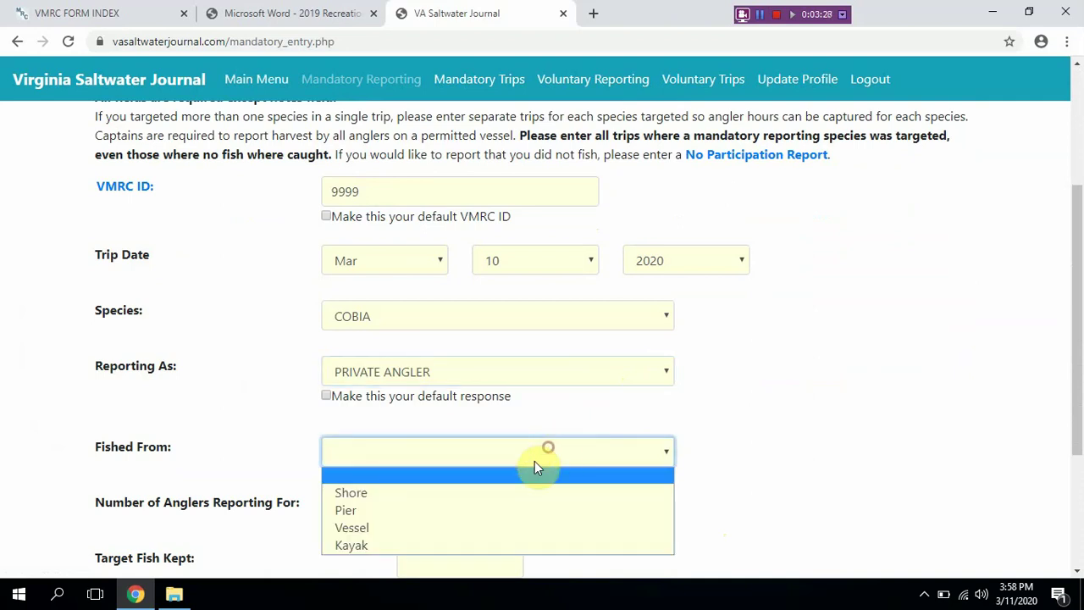
click(491, 522)
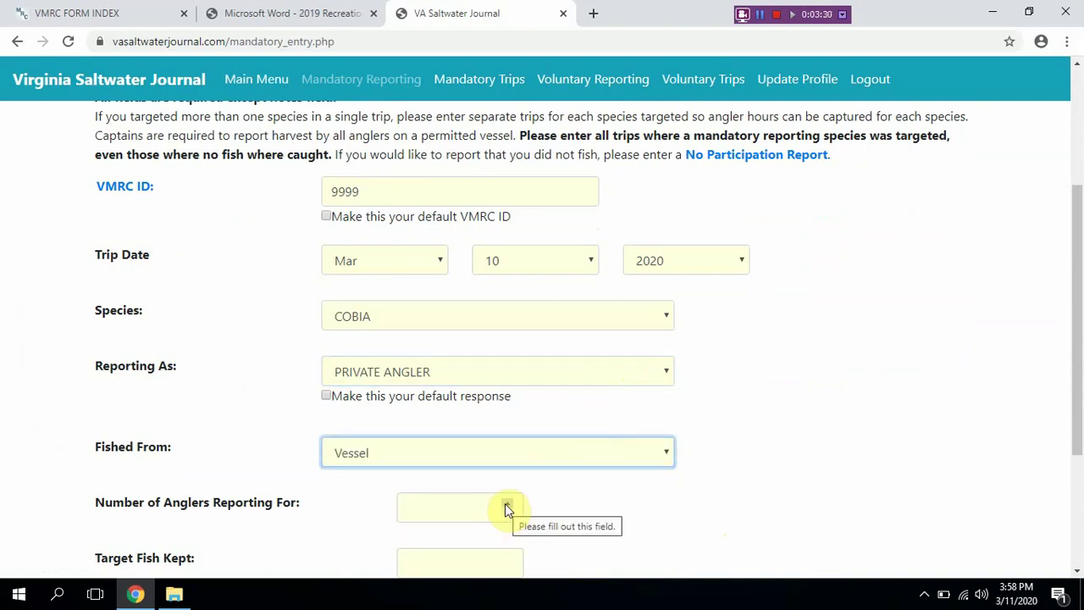
Set the number of anglers reporting for to 2, with target fish kept and target fish released both 0
click(506, 503)
click(506, 503)
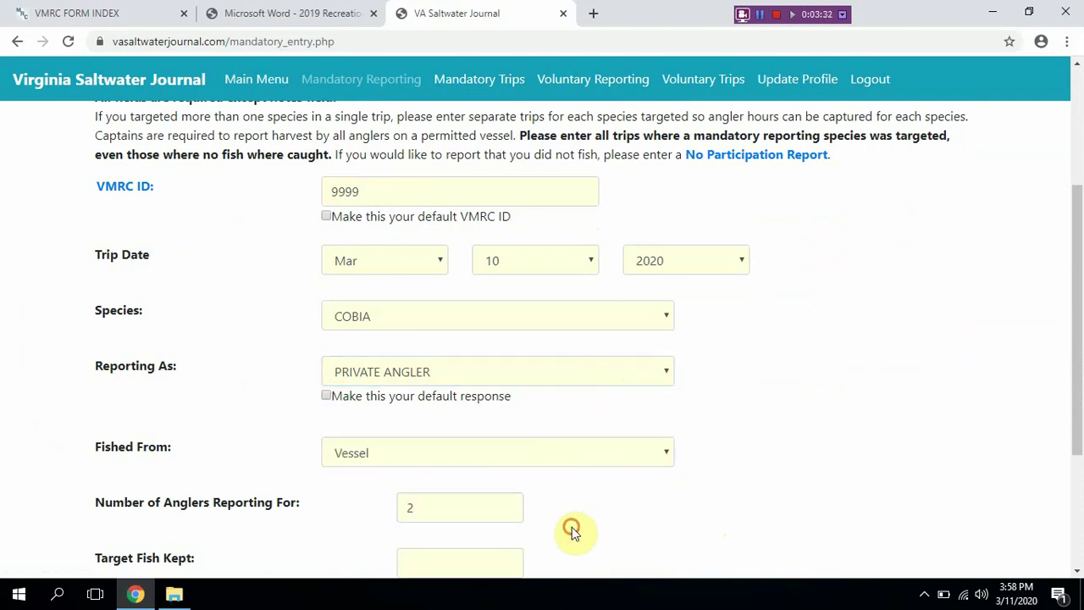
scroll(571, 527, down, 2)
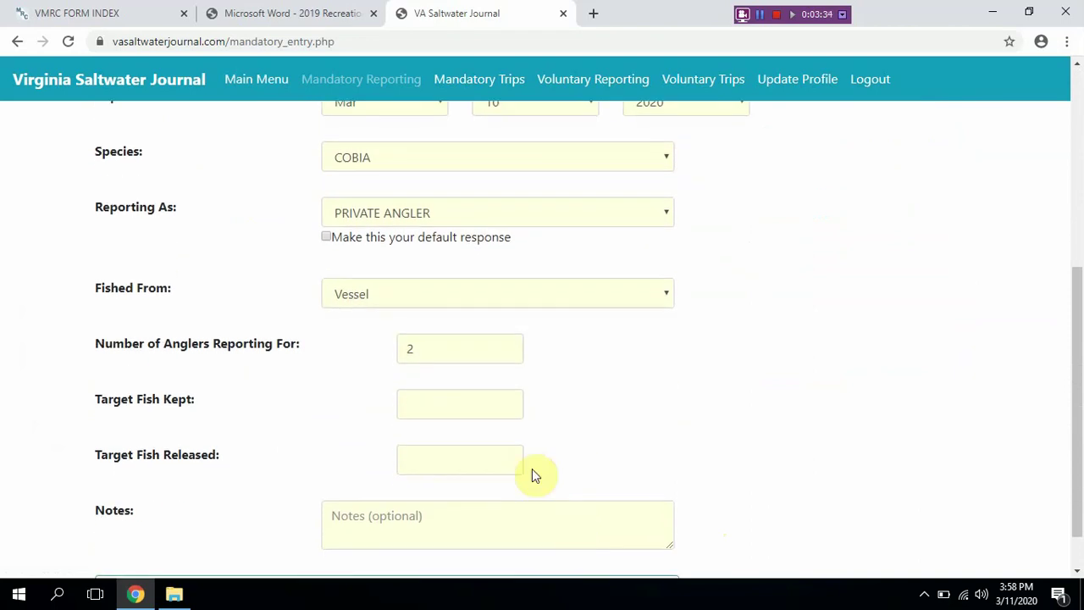
click(509, 410)
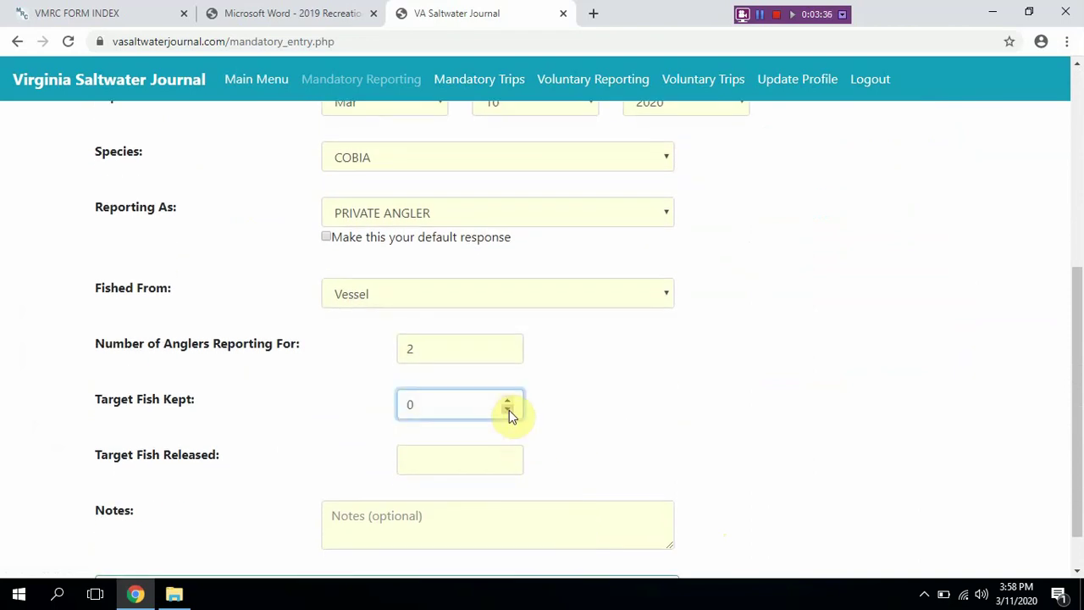
click(506, 462)
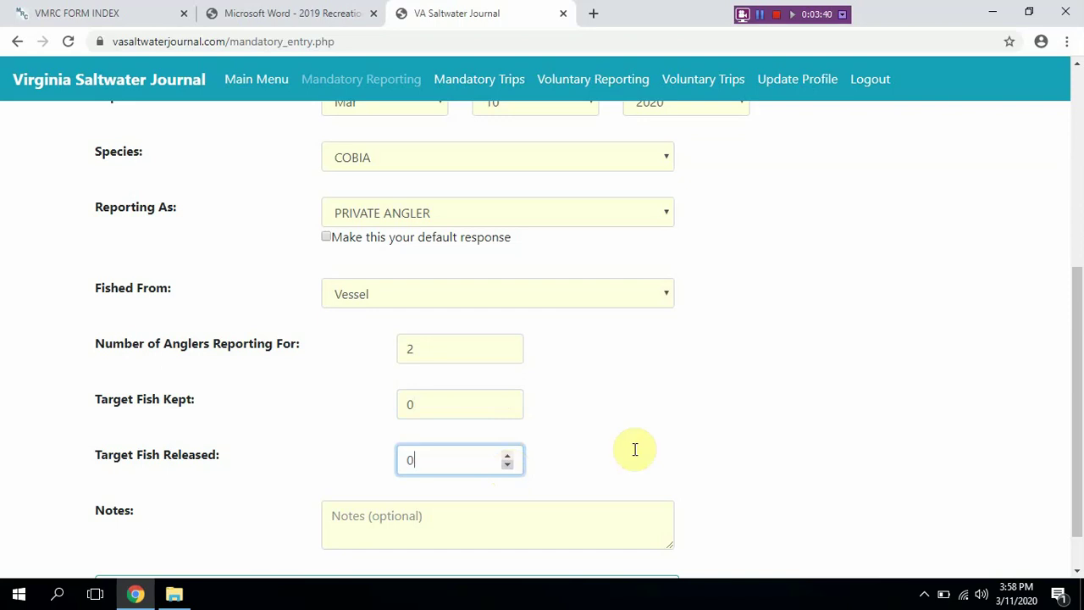
click(721, 480)
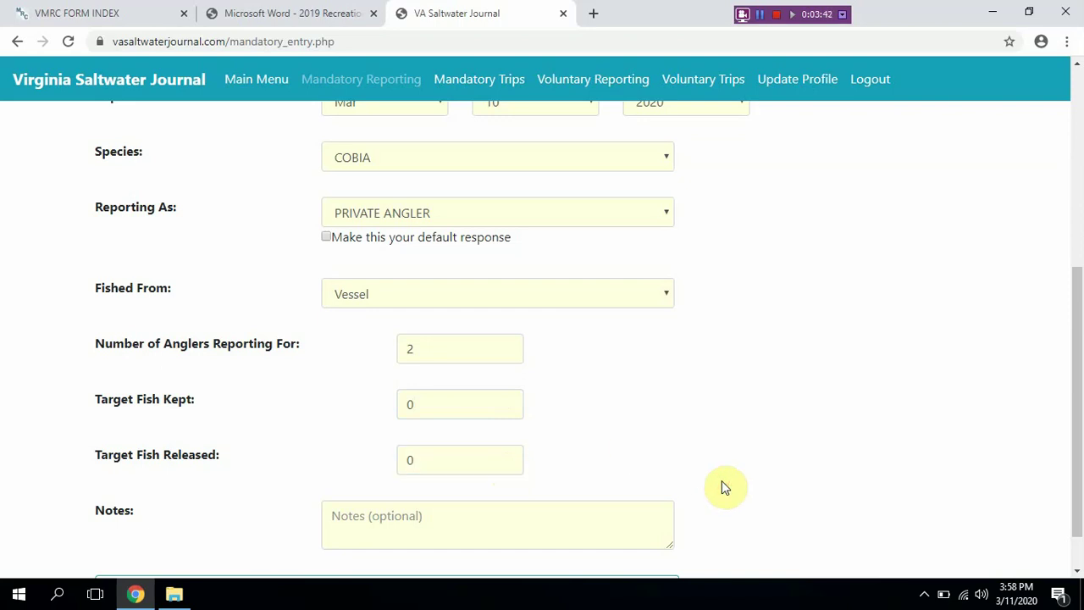
Submit the March 10 trip report without notes or detailed catch data and return to the main menu
scroll(721, 480, down, 1)
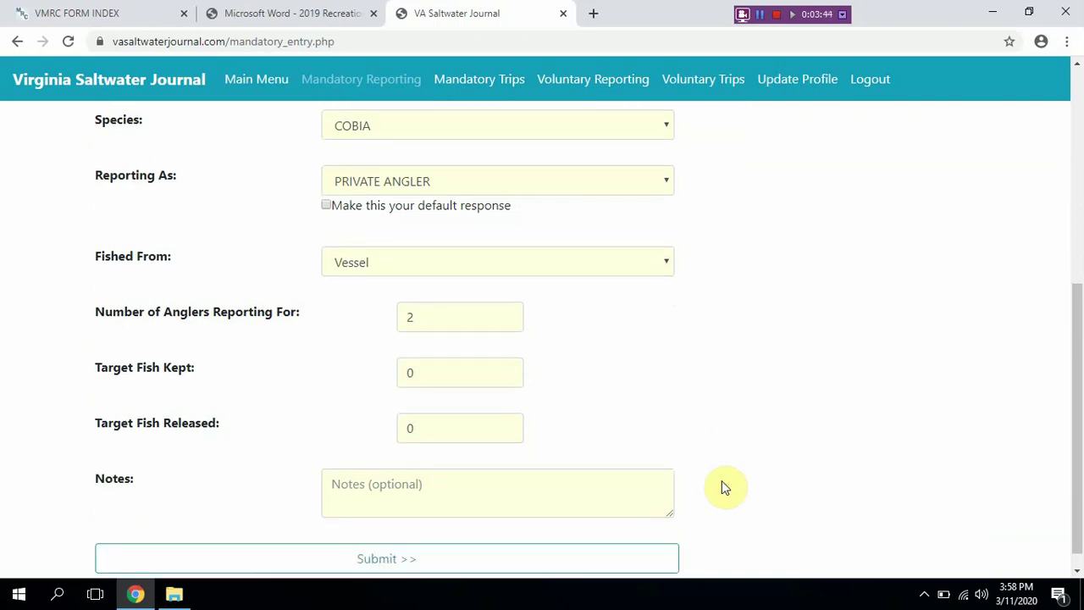
scroll(721, 487, down, 1)
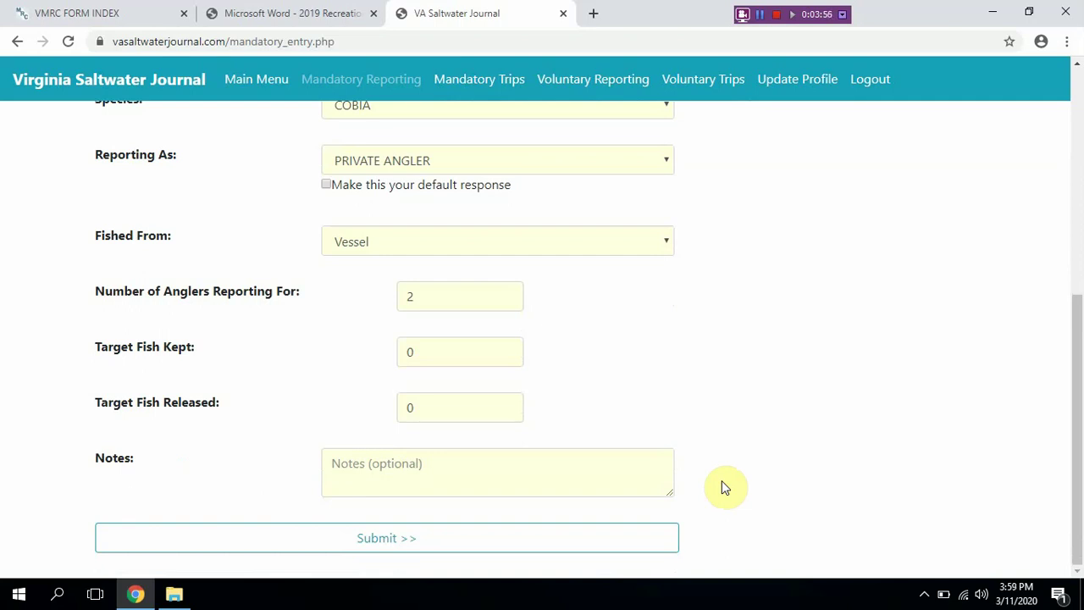
click(559, 540)
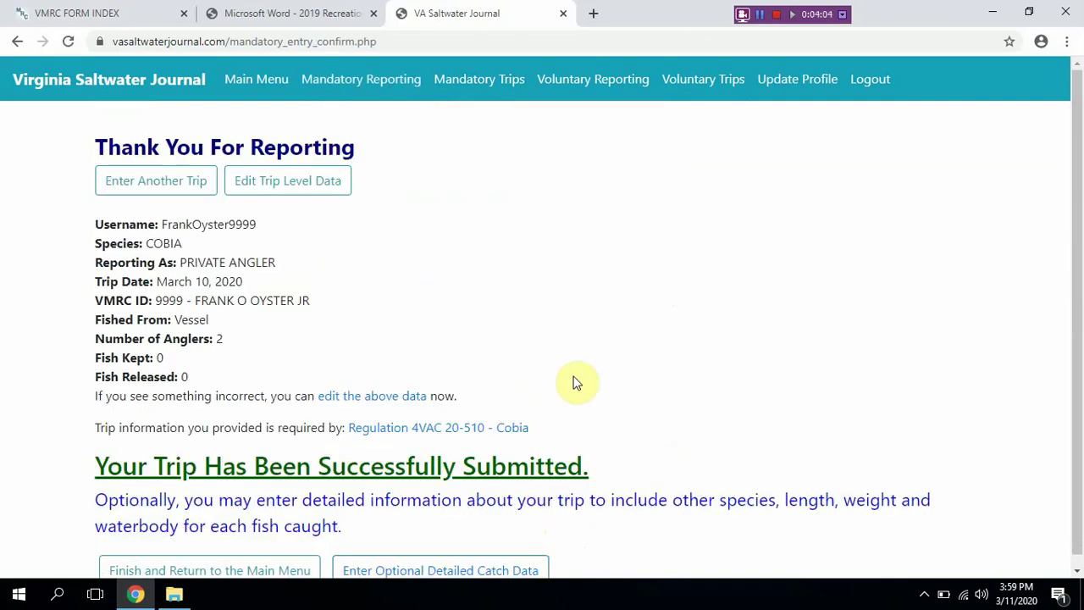
click(267, 571)
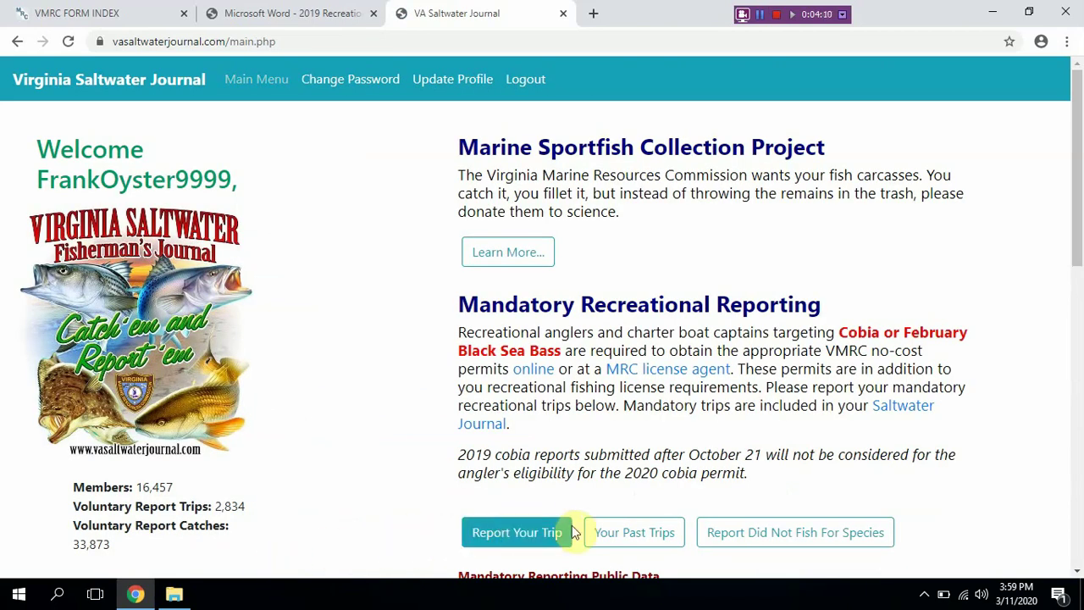
Review the list of past mandatory trips, including its trip report and delete options, and go back
click(632, 537)
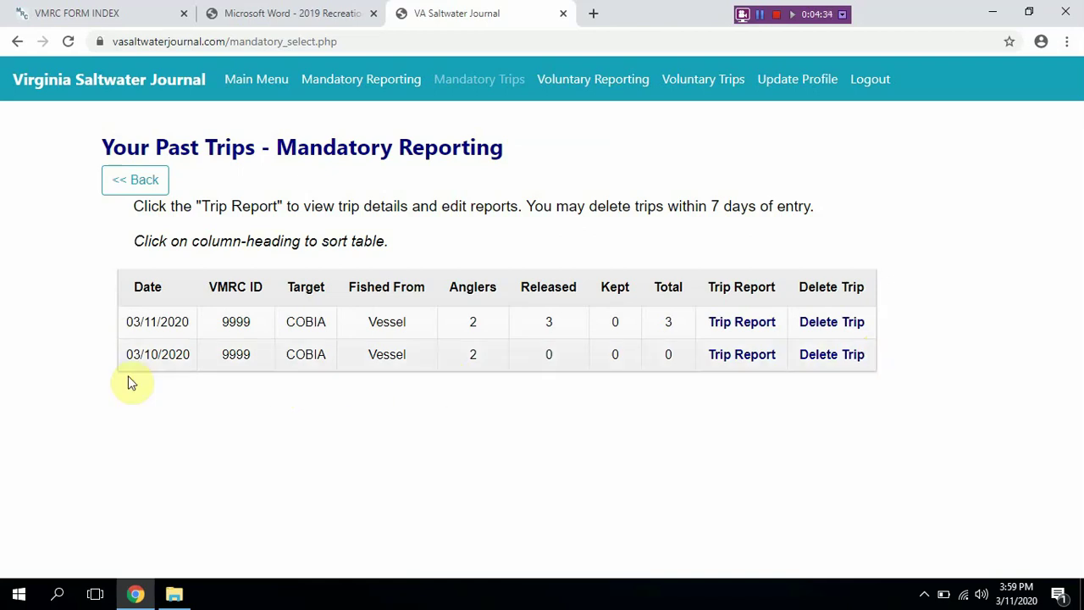
click(136, 183)
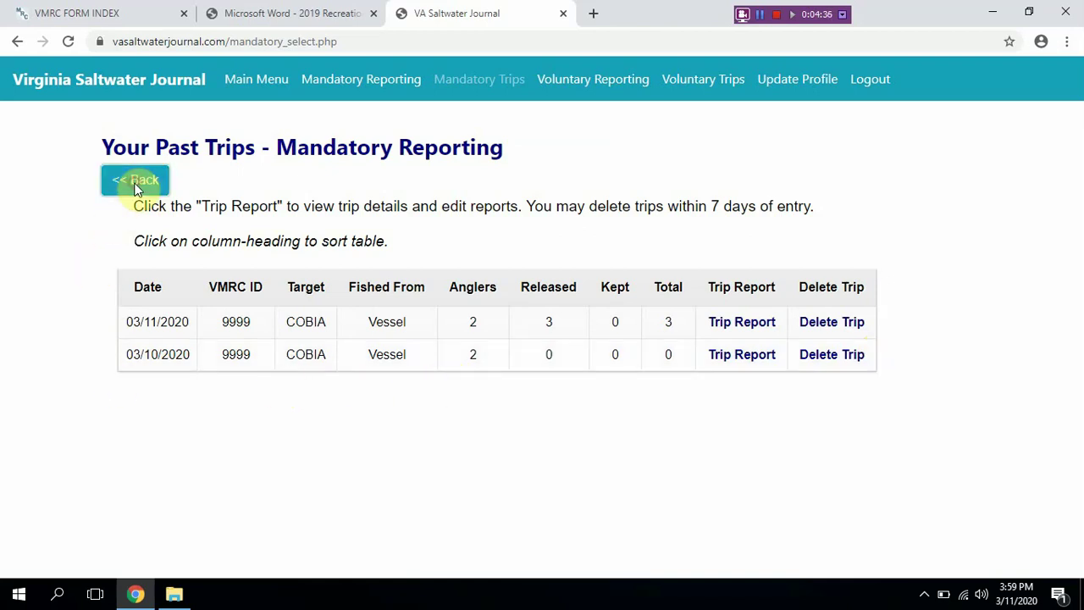